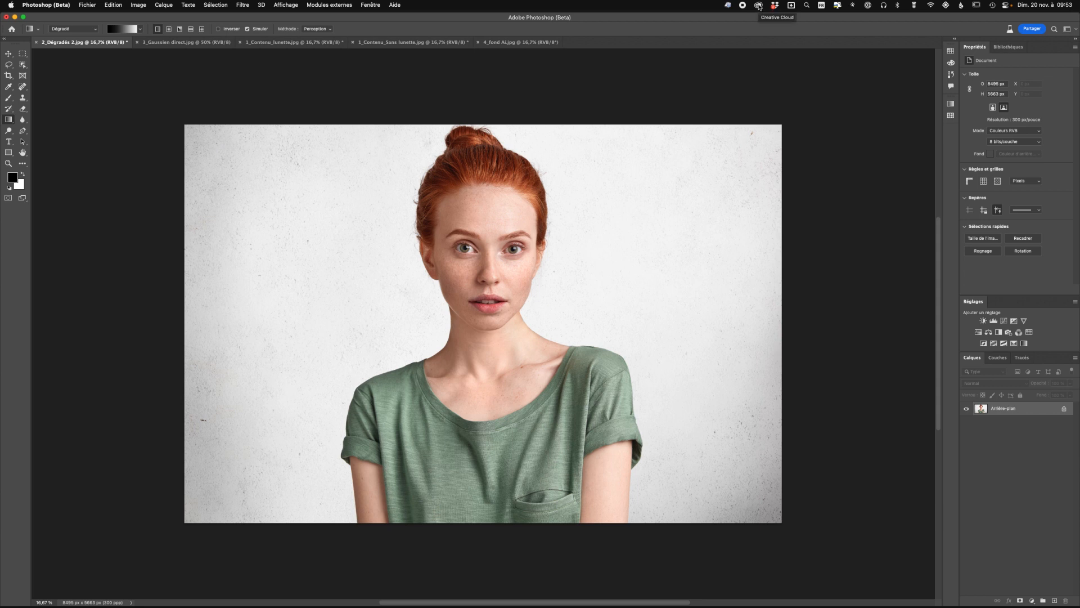
# Look through the available beta applications in Creative Cloud, including the installed Photoshop (Beta), and return to the Photoshop document
pyautogui.click(758, 6)
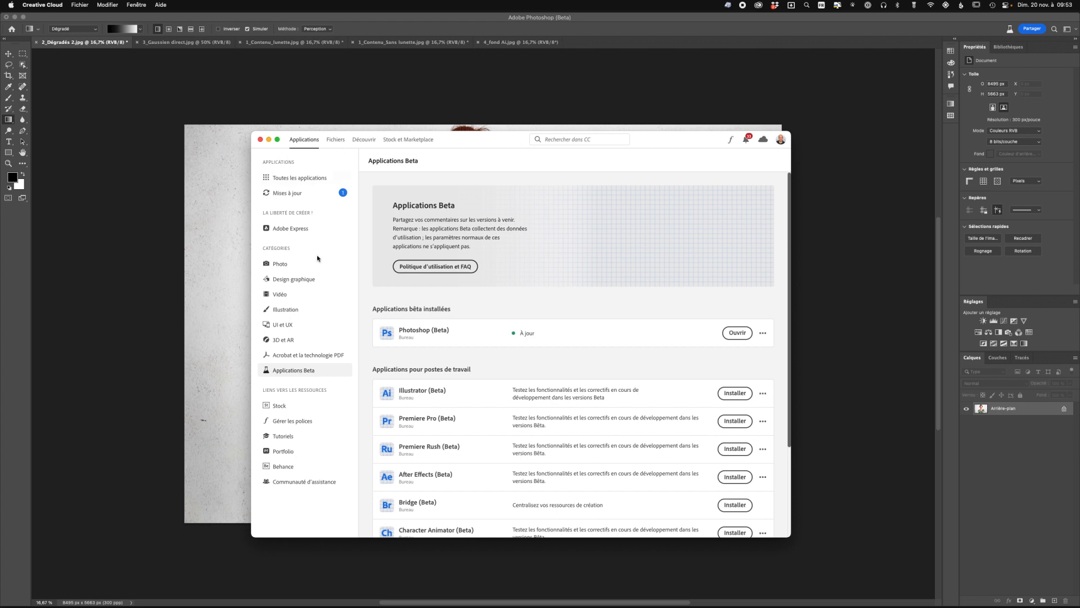
pyautogui.click(294, 370)
pyautogui.scroll(-2, 427, 394)
pyautogui.scroll(-3, 433, 412)
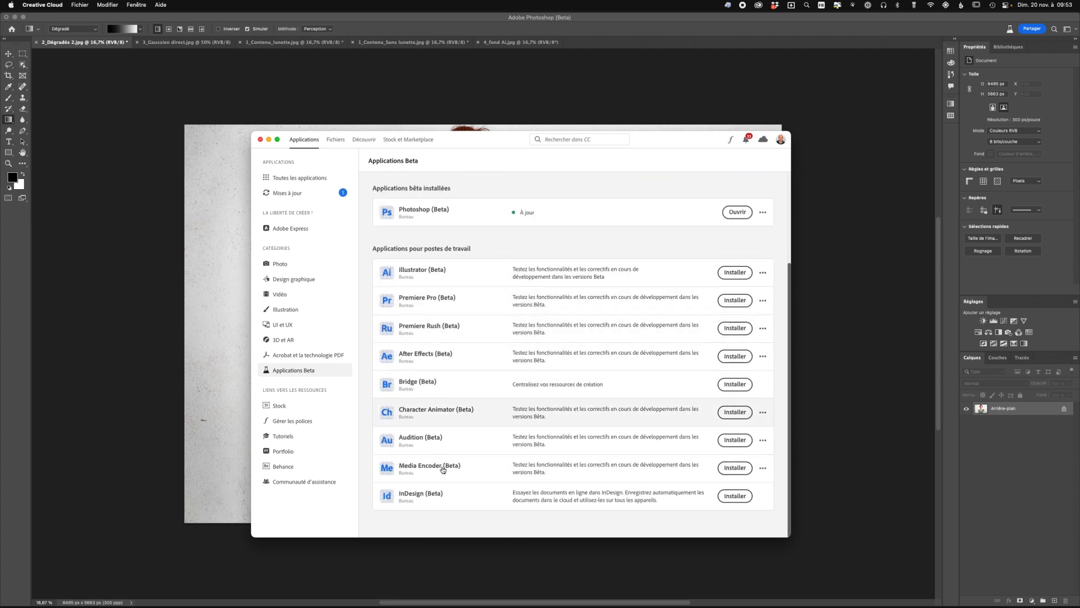
pyautogui.scroll(4, 445, 477)
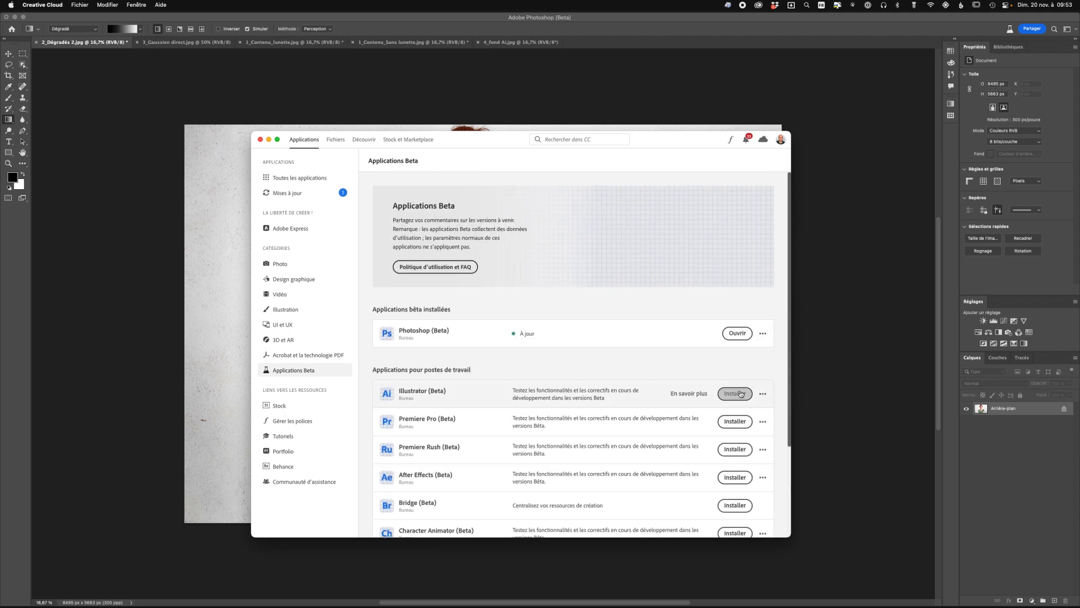
pyautogui.click(741, 338)
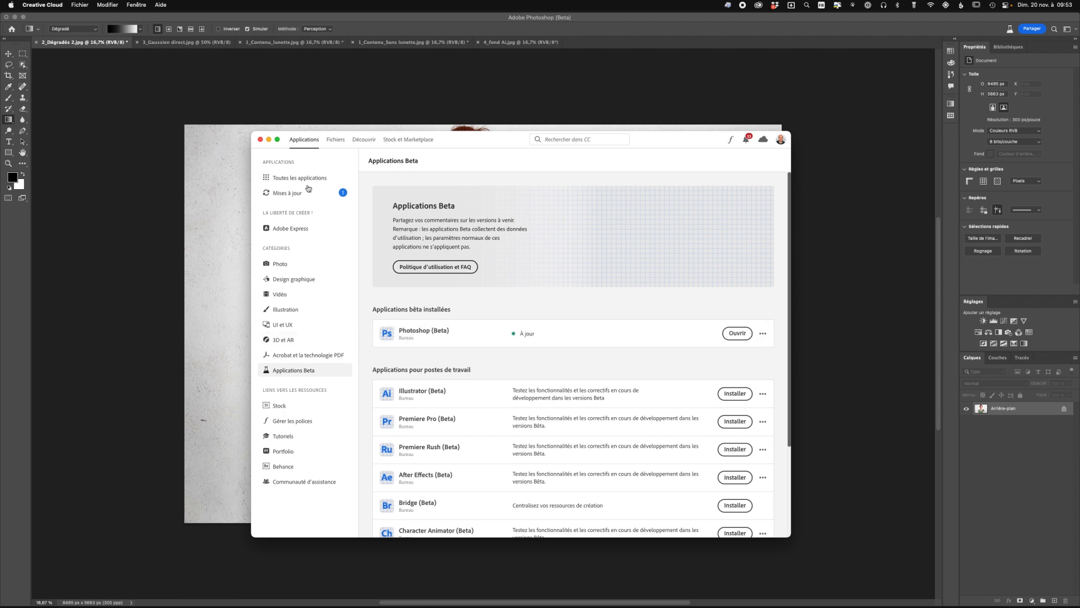
pyautogui.click(260, 140)
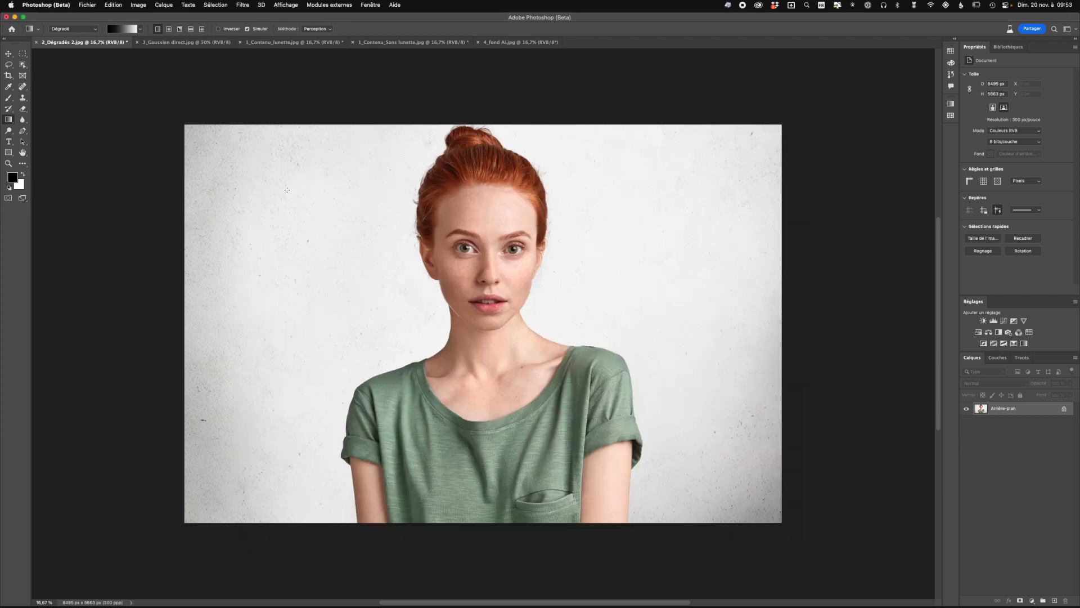
# Check the Photoshop (Beta) version number in the application's About information and dismiss it
pyautogui.click(47, 8)
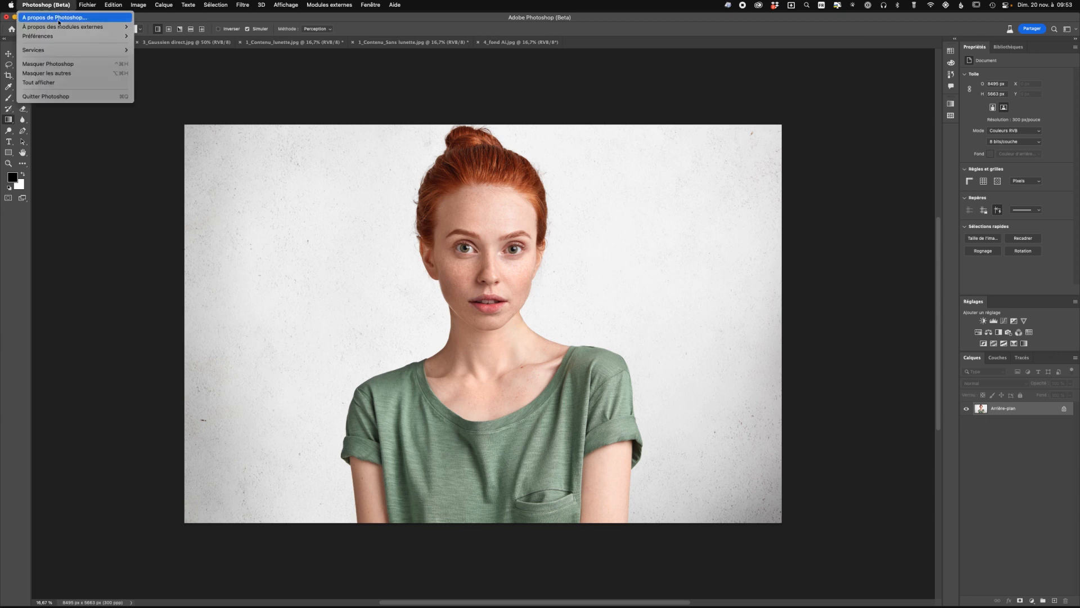
pyautogui.click(59, 15)
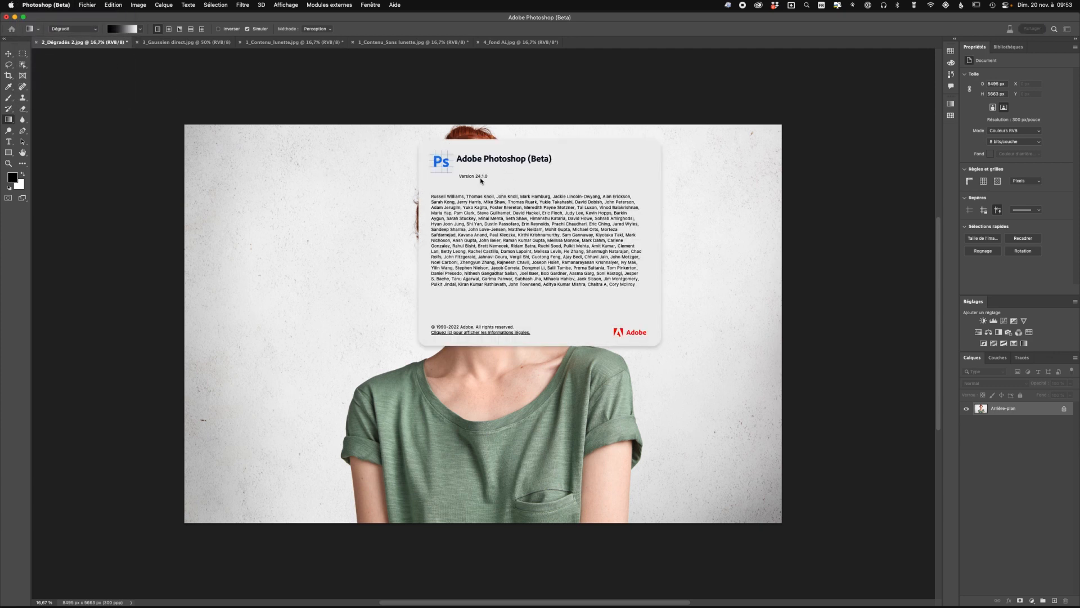
pyautogui.click(546, 221)
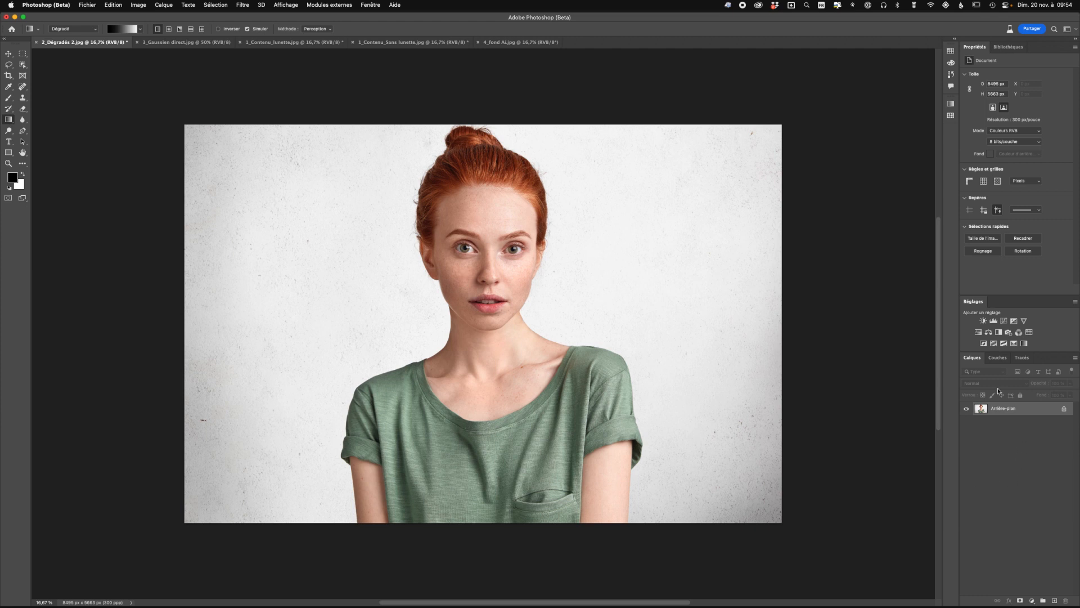
# Select the woman with the automatic subject selection and duplicate the background layer
pyautogui.click(213, 5)
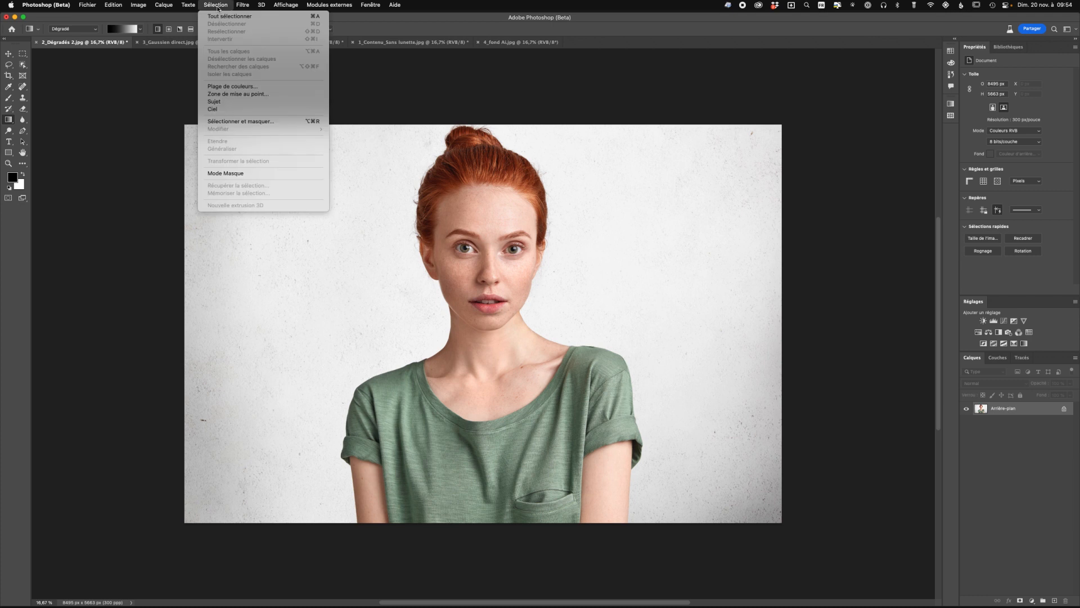
pyautogui.click(232, 102)
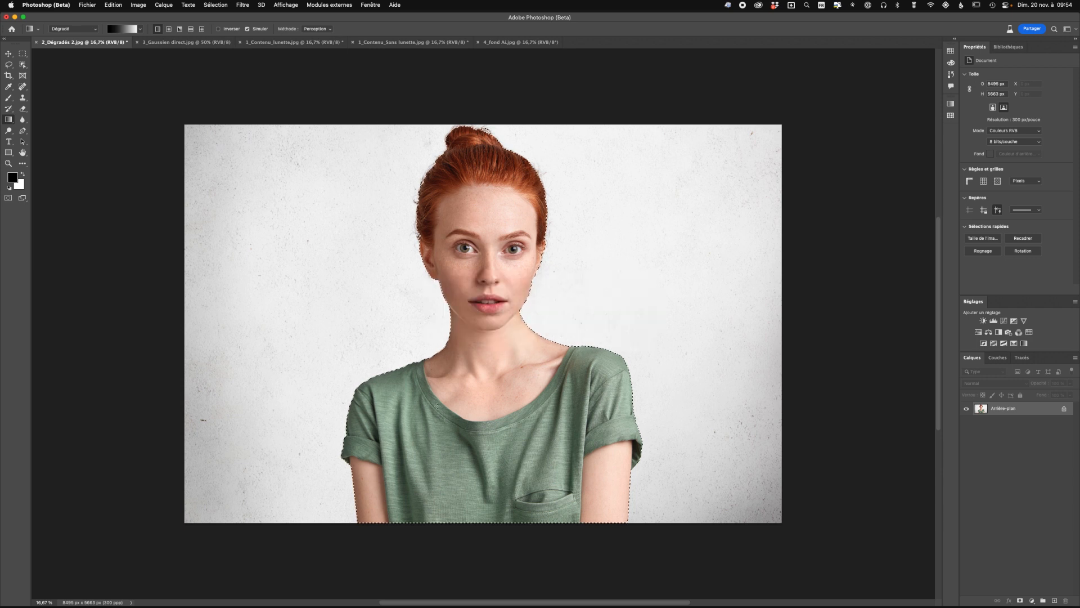
pyautogui.moveTo(1043, 408); pyautogui.dragTo(1054, 598)
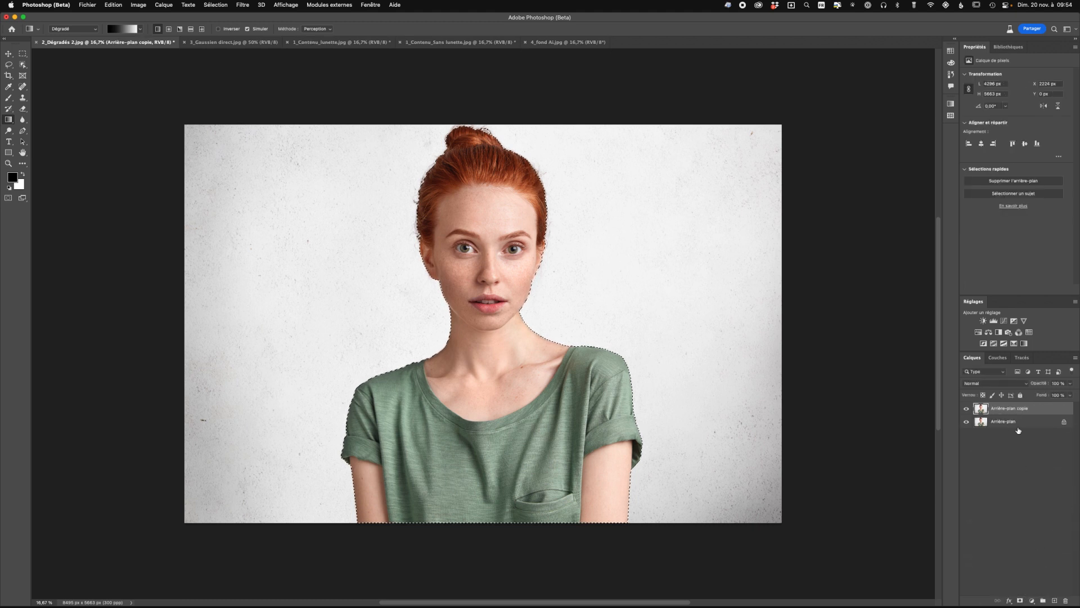
# Convert the original background into a layer masked by the subject selection and place it above the background copy
pyautogui.click(1065, 422)
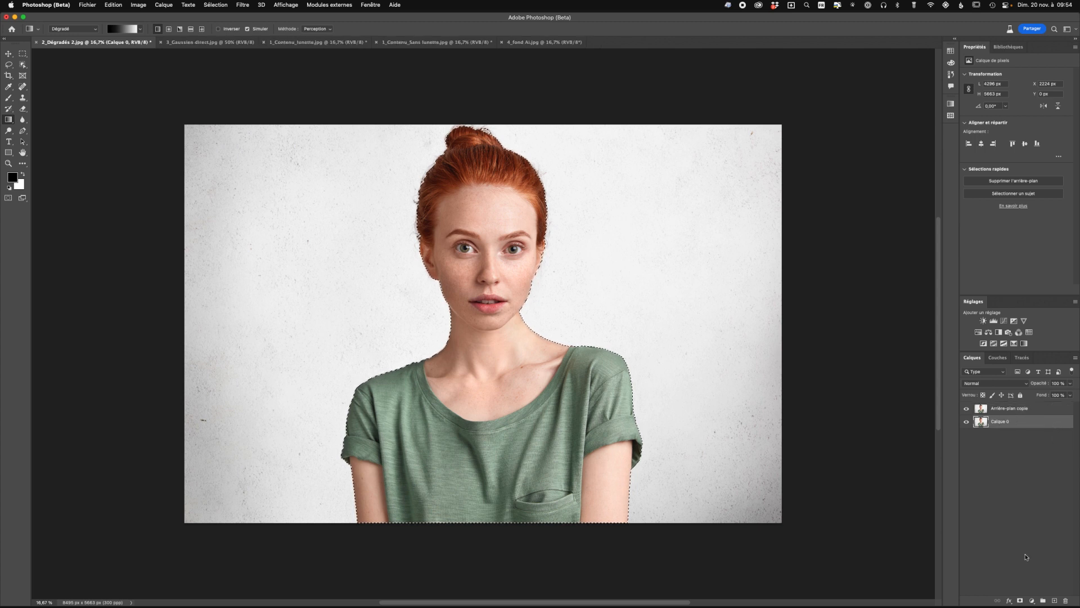
pyautogui.click(1020, 600)
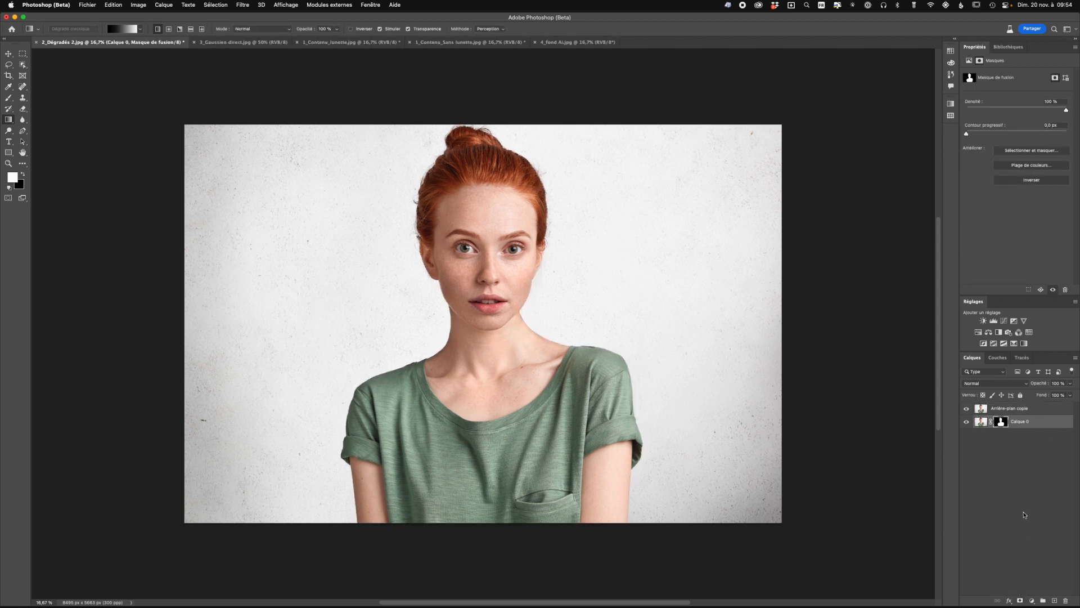
pyautogui.click(967, 409)
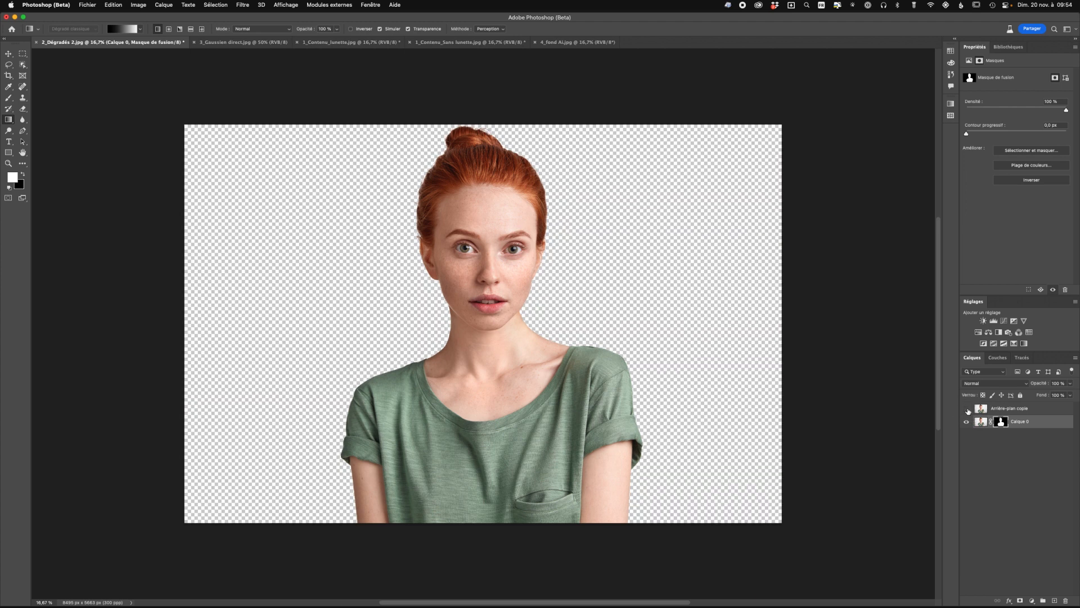
pyautogui.click(967, 409)
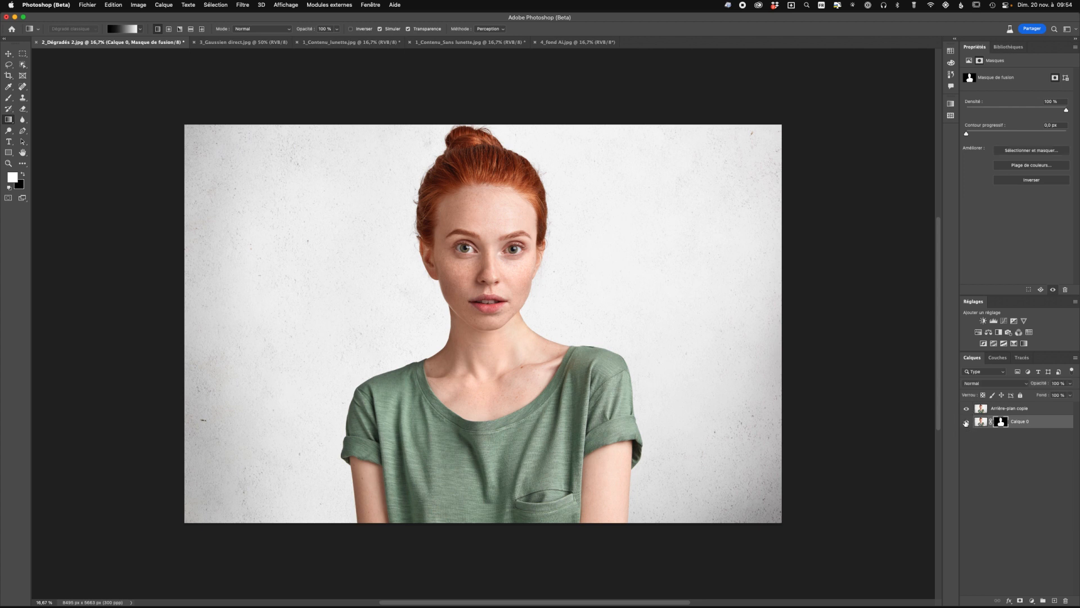
pyautogui.moveTo(1034, 424); pyautogui.dragTo(984, 407)
pyautogui.click(980, 410)
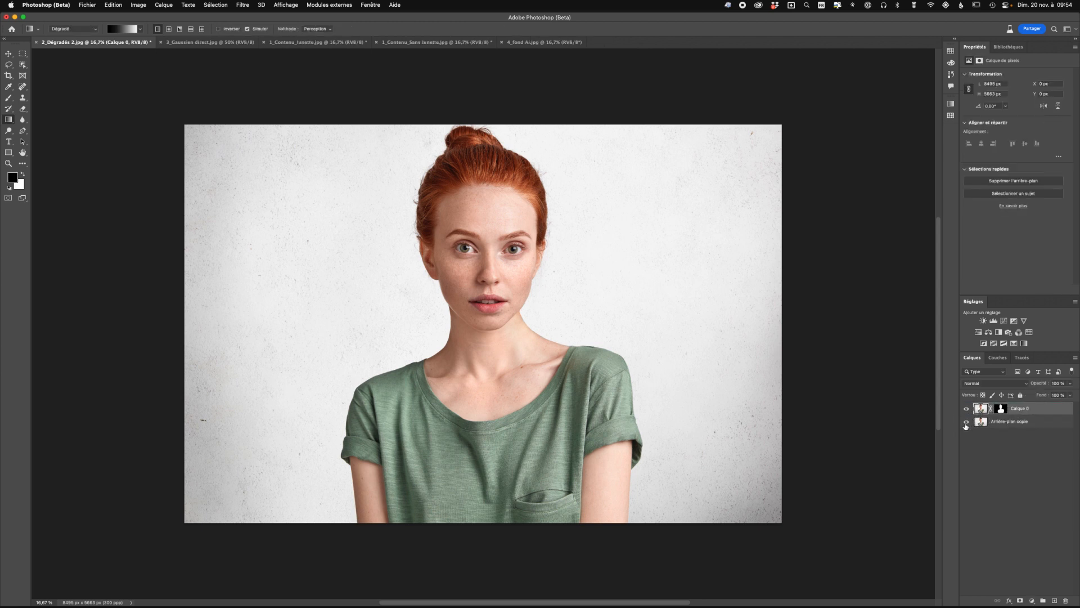
# Draw a linear black-to-white gradient above the background copy, running diagonally from upper left to lower right at about -31°
pyautogui.click(1014, 422)
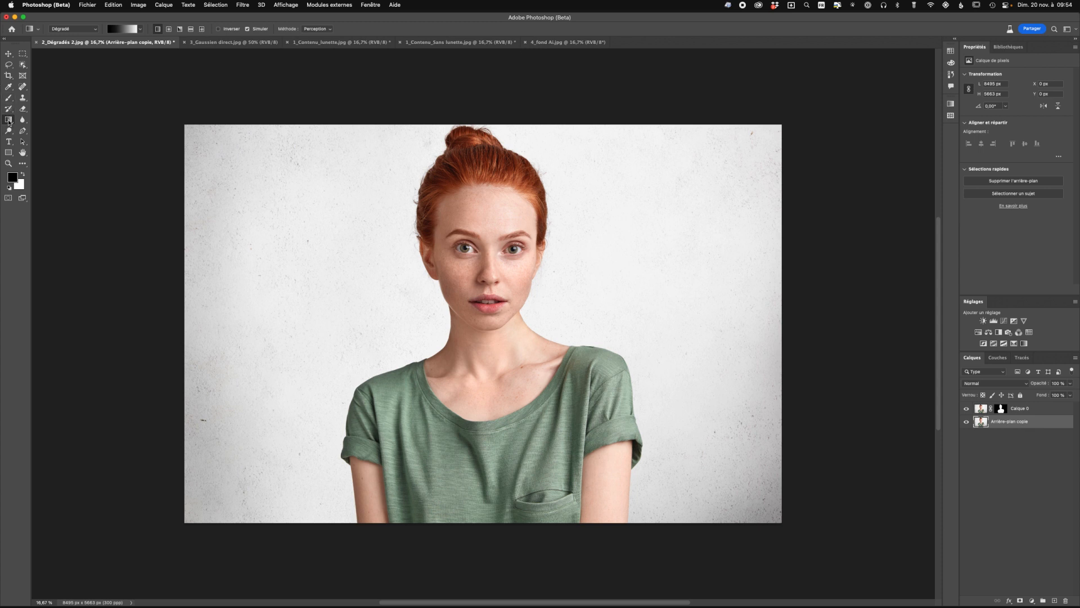
pyautogui.moveTo(206, 146); pyautogui.dragTo(748, 476)
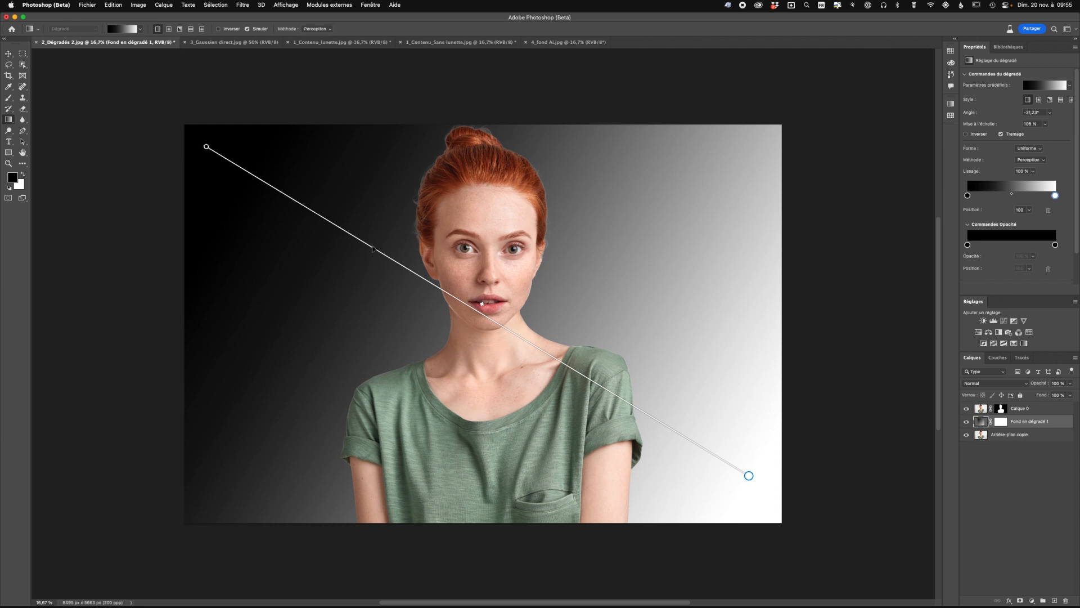
pyautogui.moveTo(748, 474)
pyautogui.mouseDown()
pyautogui.moveTo(649, 433)
pyautogui.moveTo(619, 405)
pyautogui.moveTo(761, 485)
pyautogui.mouseUp()
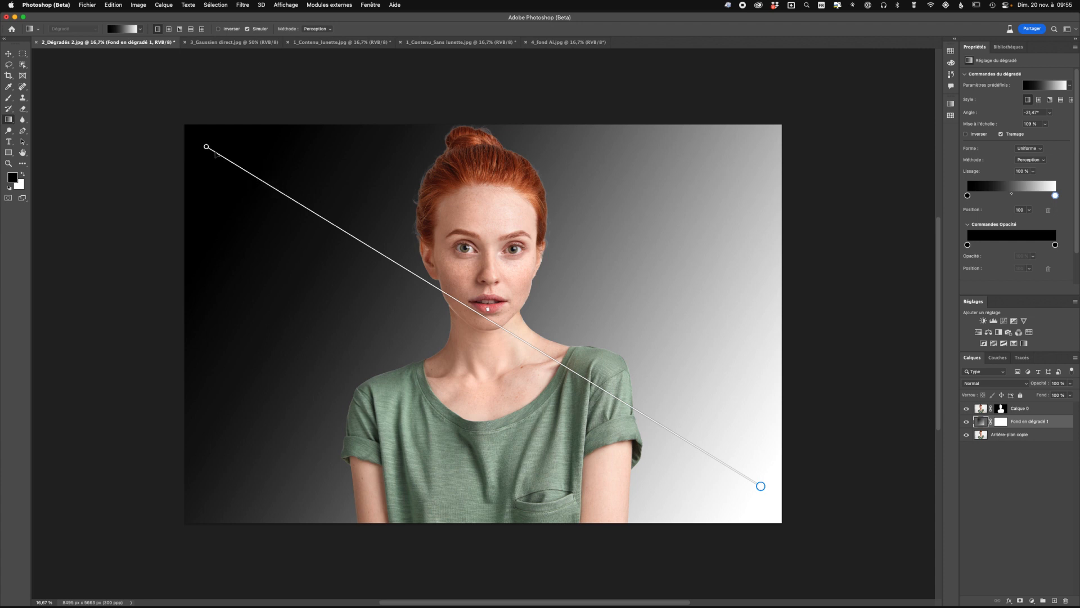
# Add a colour stop at about 29% along the gradient line and make it light red
pyautogui.click(297, 210)
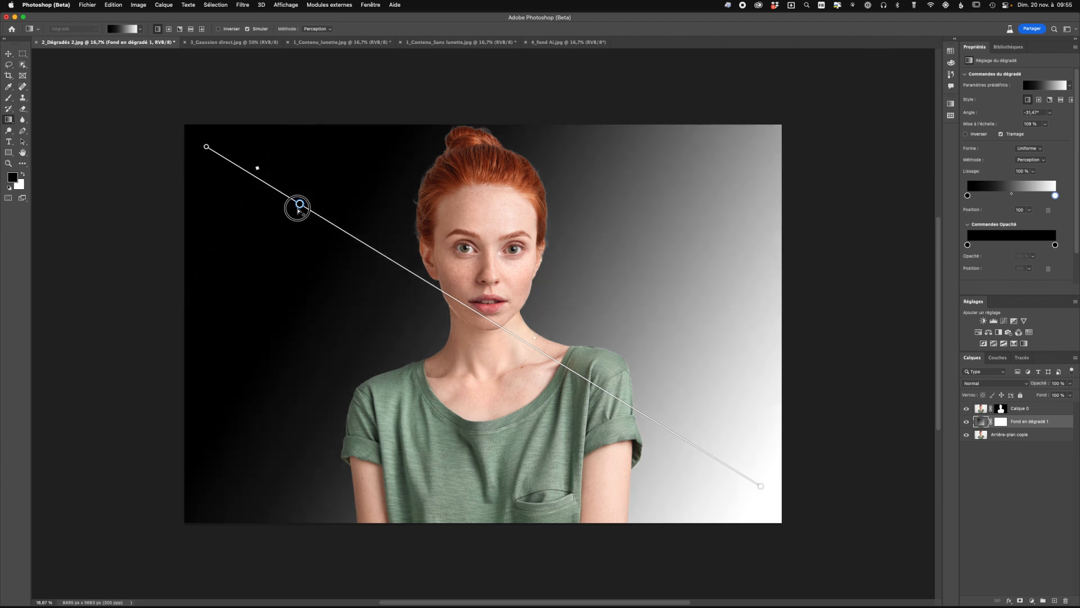
pyautogui.moveTo(297, 209); pyautogui.dragTo(360, 258)
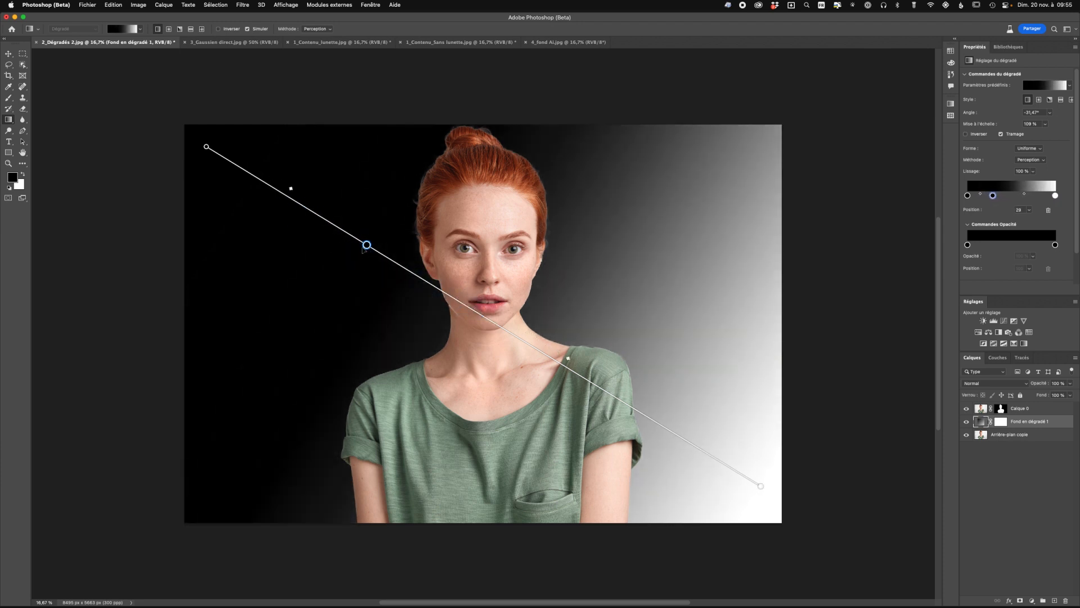
pyautogui.doubleClick(366, 245)
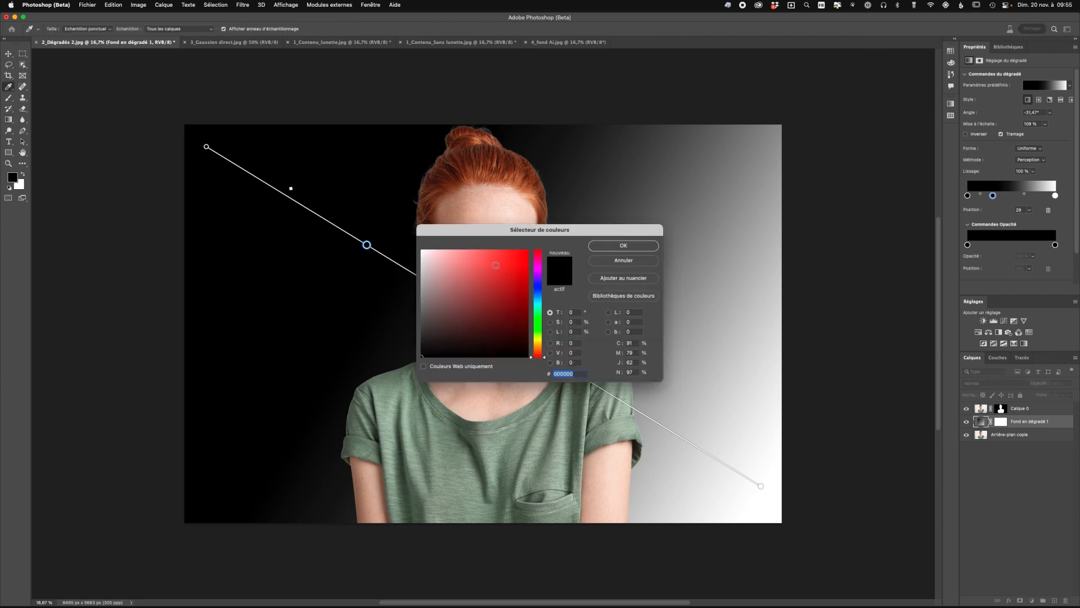
pyautogui.click(468, 252)
pyautogui.click(605, 247)
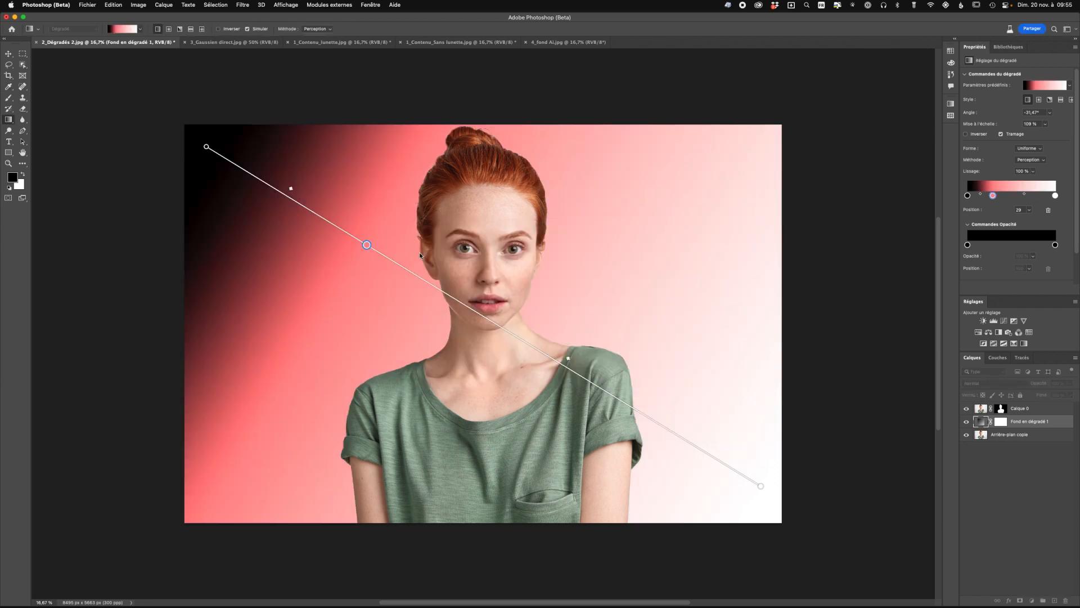
# Set the gradient's end stop to light grey #c9c5c5 and its start stop to dark red #3f1212
pyautogui.doubleClick(759, 485)
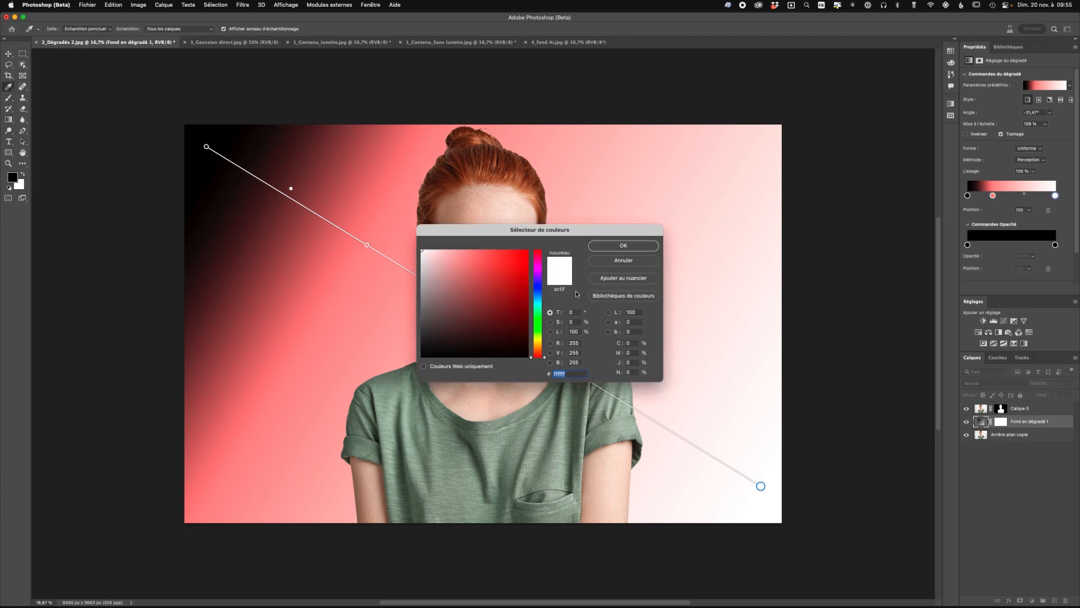
pyautogui.click(425, 273)
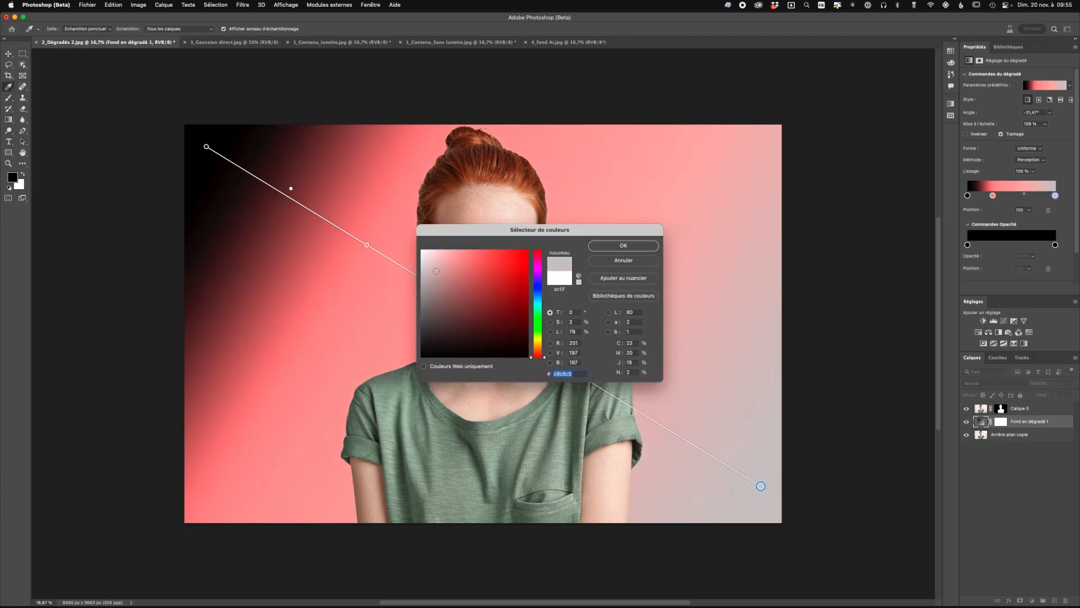
pyautogui.click(614, 247)
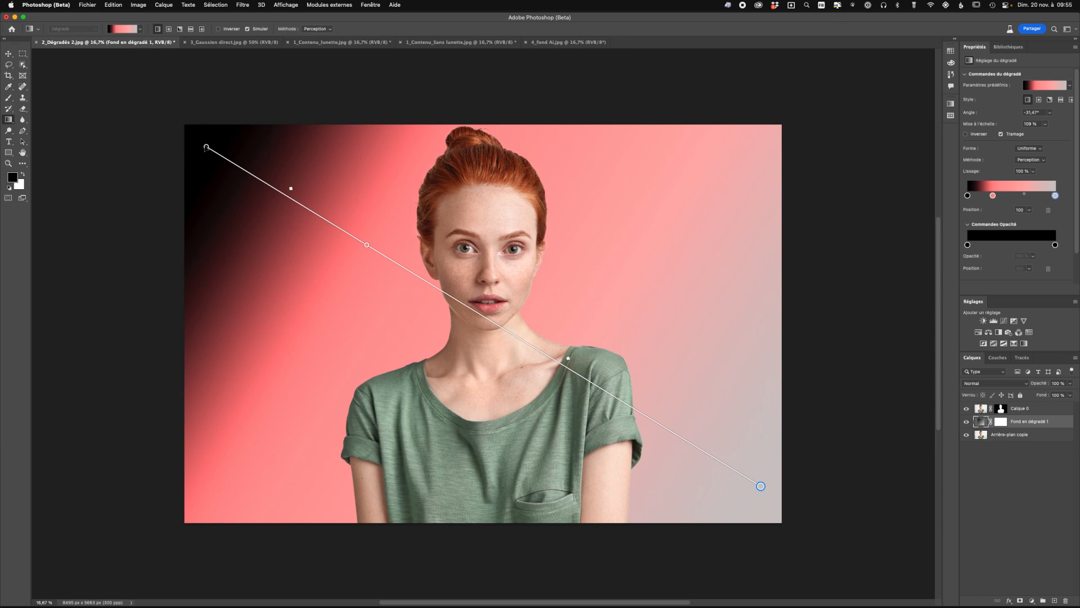
pyautogui.doubleClick(207, 146)
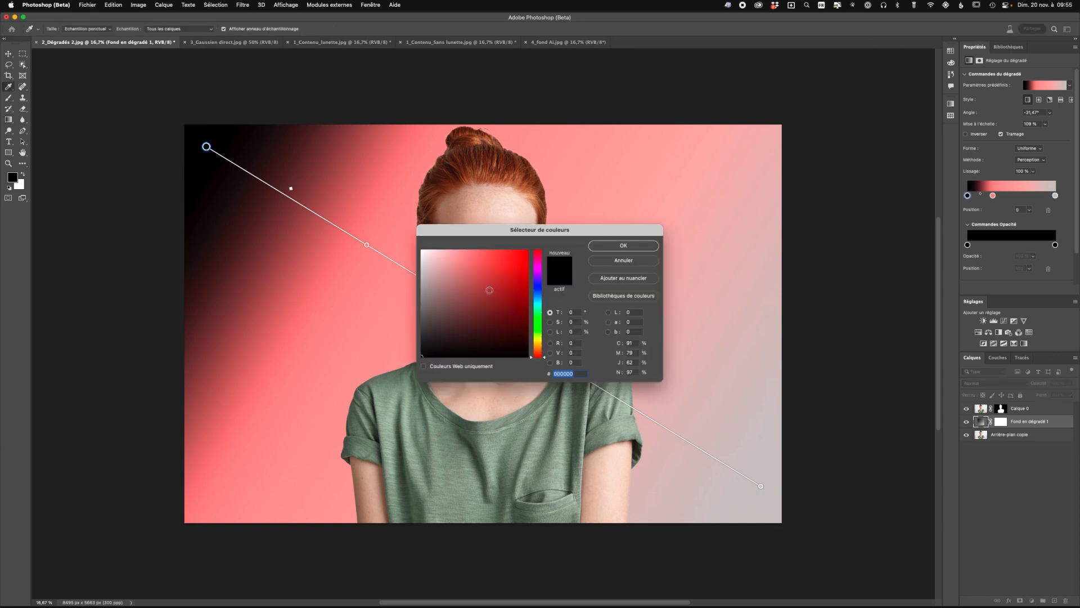
pyautogui.click(497, 331)
pyautogui.click(609, 246)
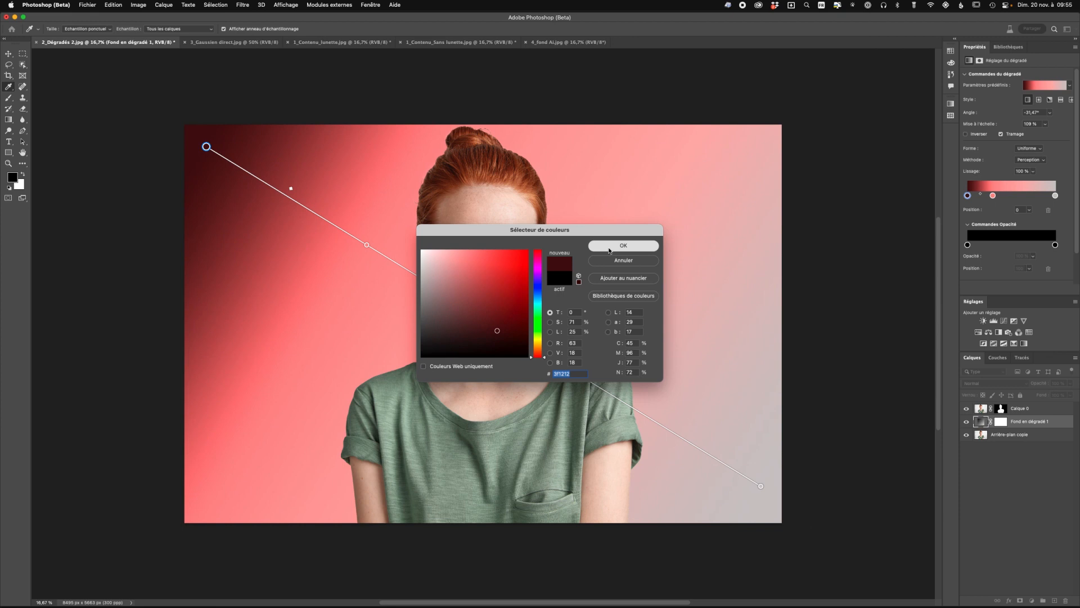
# Redraw the gradient vertically from the image's top edge to its bottom and move the middle colour stop to position 49
pyautogui.moveTo(517, 131); pyautogui.dragTo(518, 507)
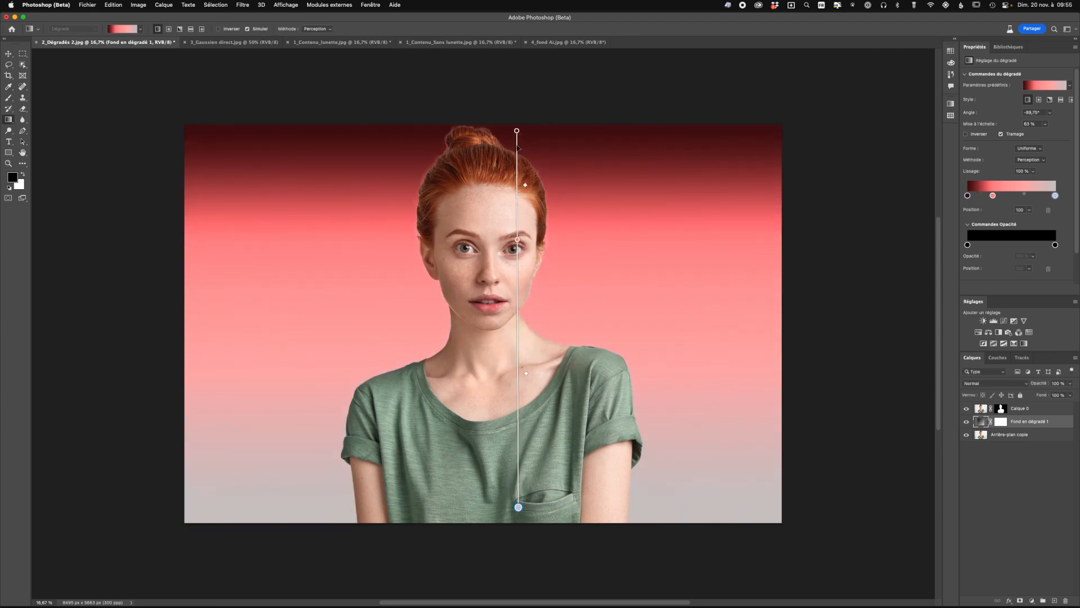
pyautogui.moveTo(516, 239); pyautogui.dragTo(517, 314)
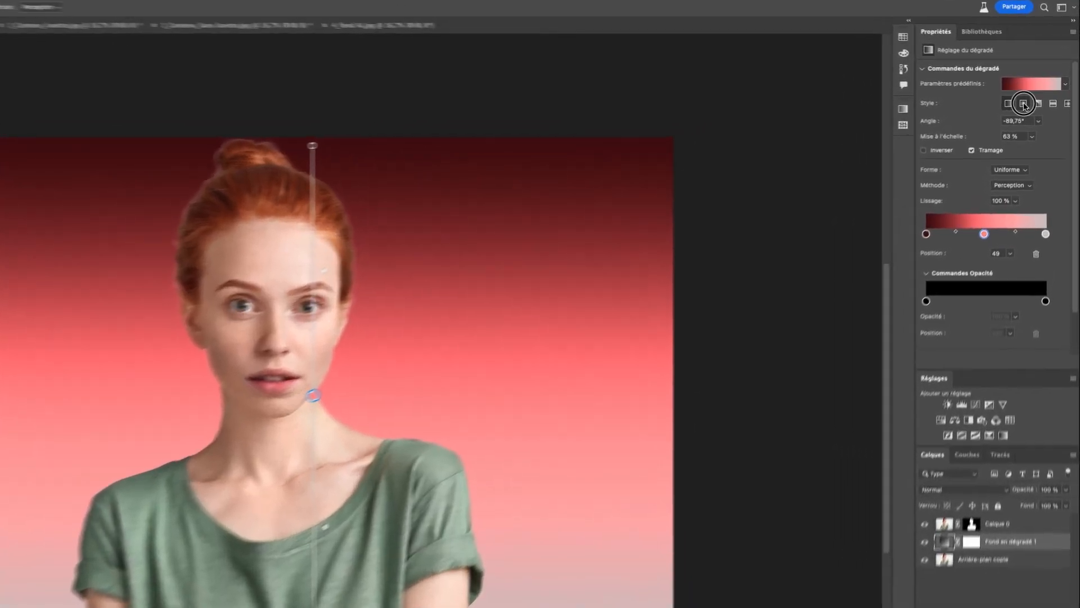
# Try the angle gradient style and return to the linear style
pyautogui.click(1050, 100)
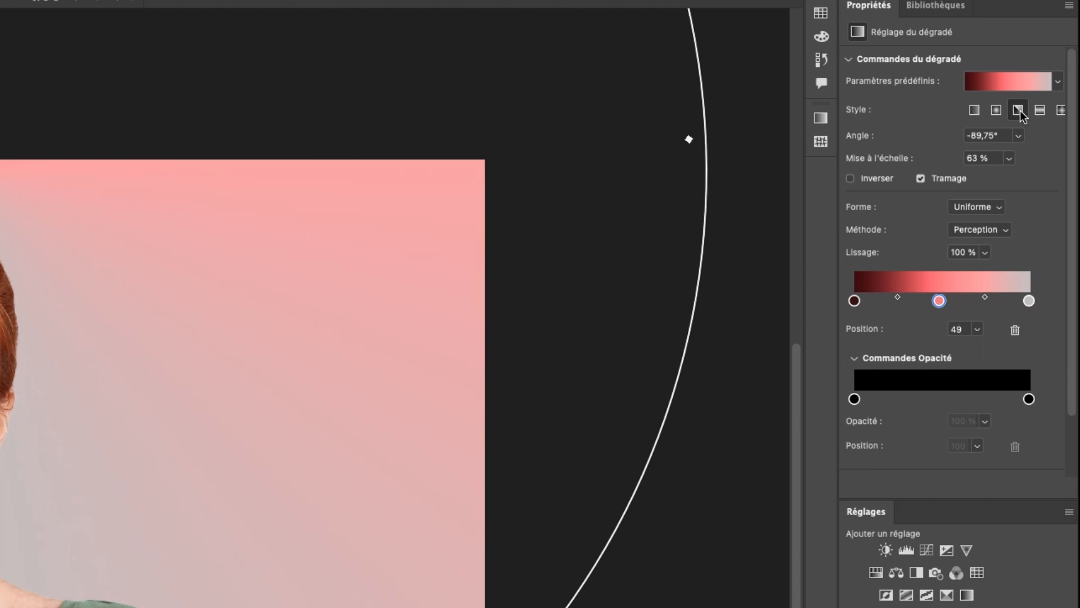
pyautogui.click(974, 110)
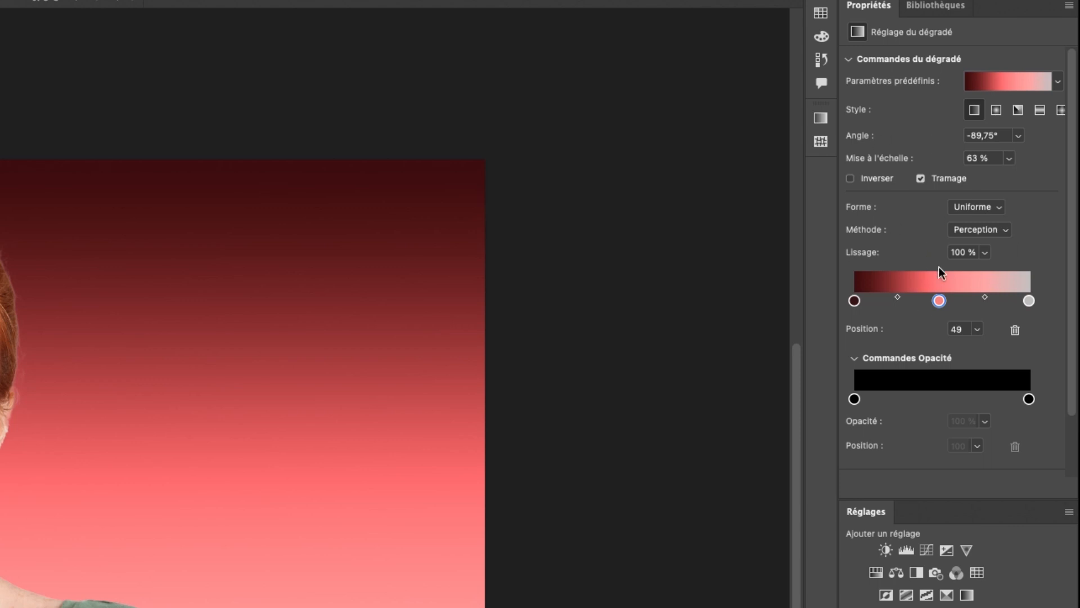
# Set the opacity of the gradient's end opacity stop to 0 %
pyautogui.scroll(-2, 938, 267)
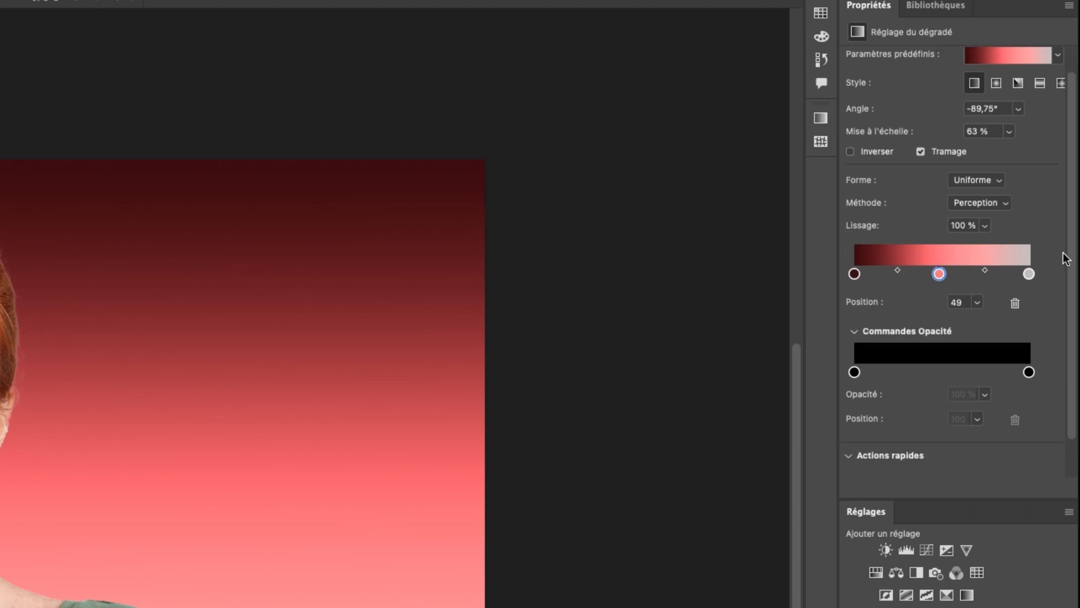
pyautogui.scroll(-3, 984, 281)
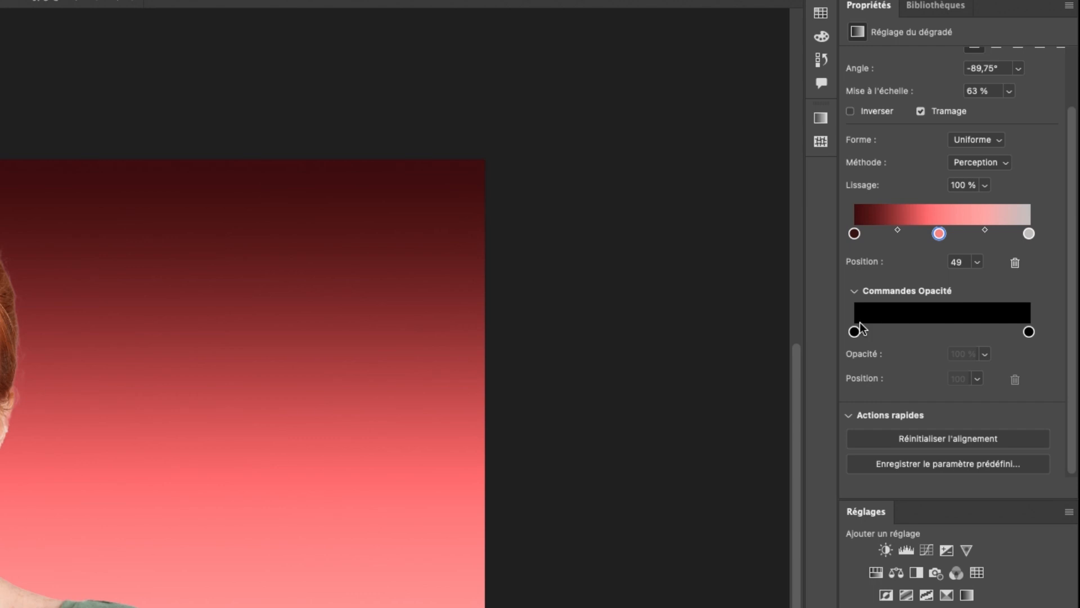
pyautogui.click(1029, 331)
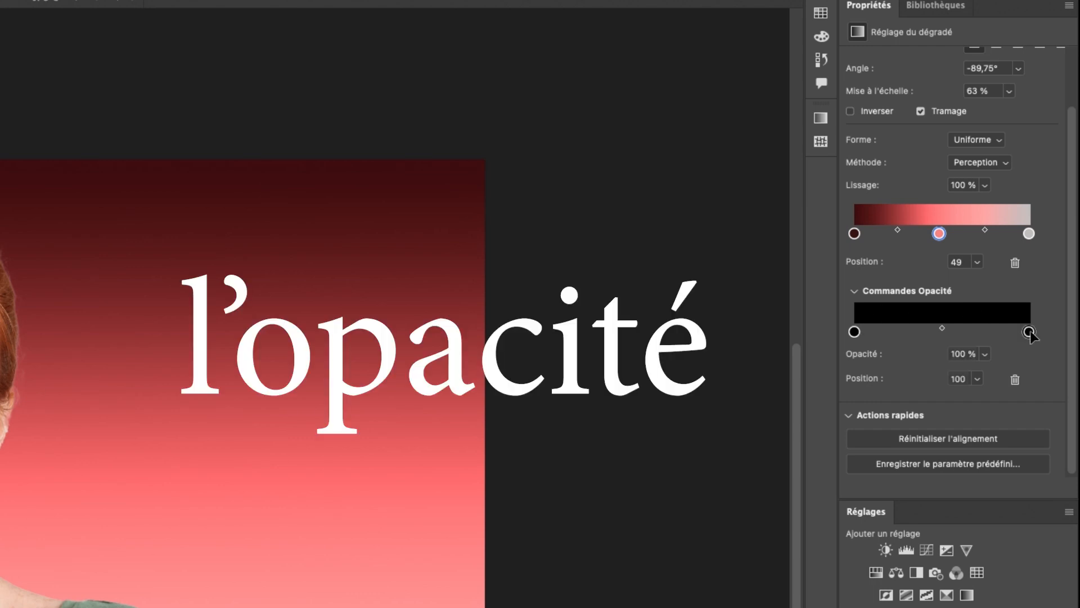
pyautogui.click(985, 354)
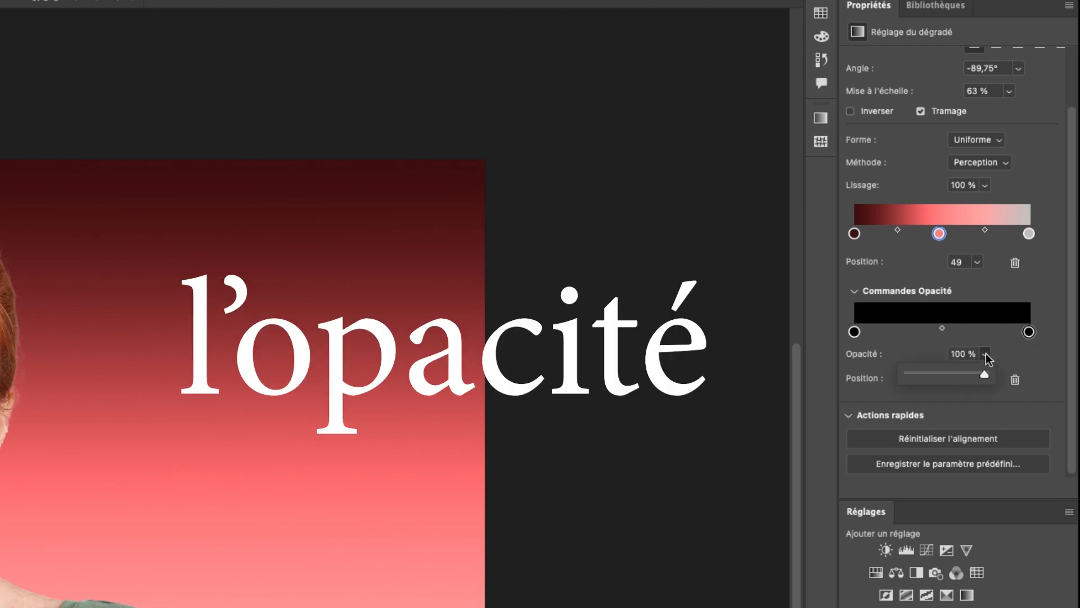
pyautogui.moveTo(984, 374); pyautogui.dragTo(904, 375)
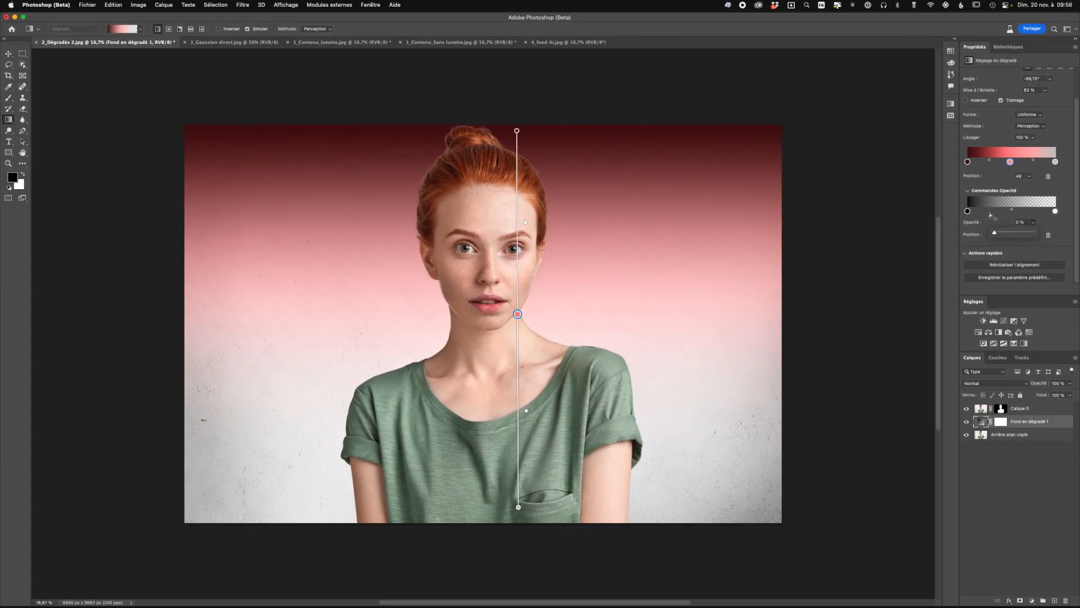
# Restore the end opacity stop to 100 % and redraw the gradient diagonally from the image's upper-right area to its lower-left area
pyautogui.click(1056, 218)
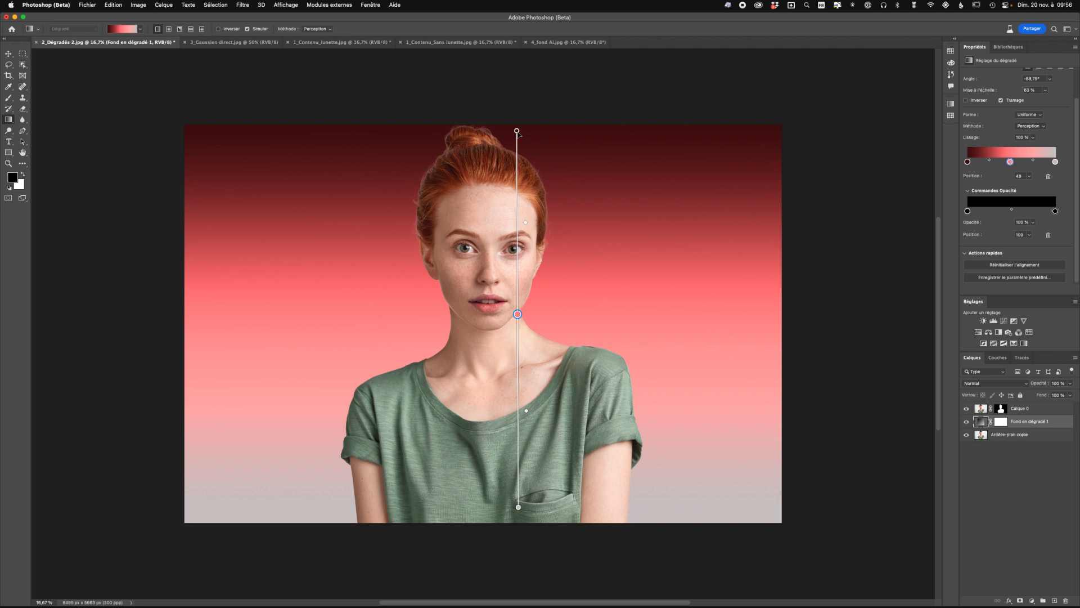
pyautogui.moveTo(720, 154)
pyautogui.mouseDown()
pyautogui.moveTo(299, 381)
pyautogui.moveTo(234, 427)
pyautogui.moveTo(249, 452)
pyautogui.mouseUp()
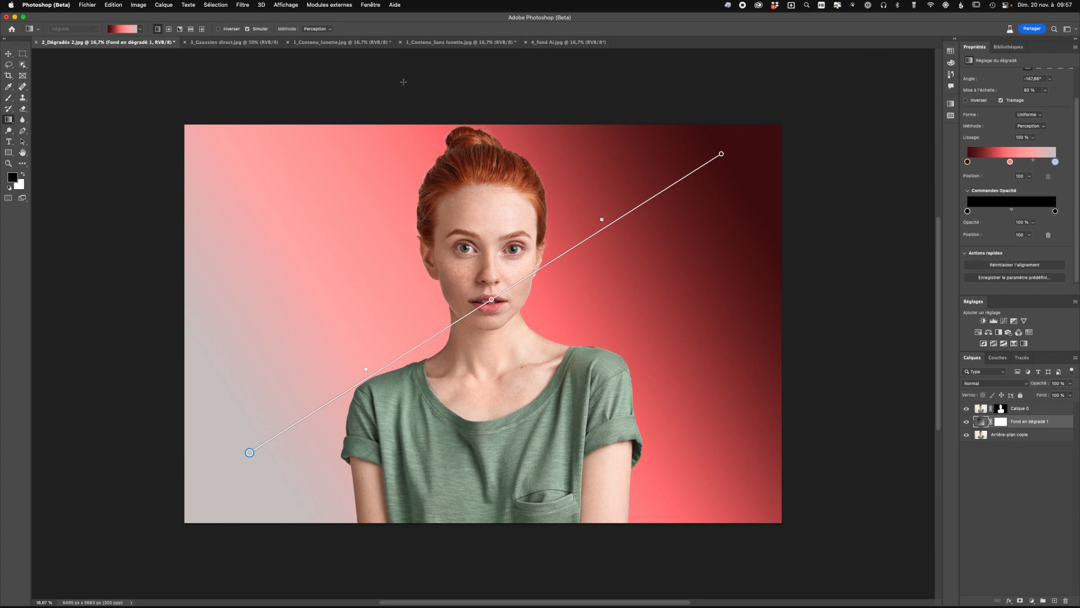
# In 3_Gaussien direct.jpg, start the Flou gaussien direct filter and move its dialog off the woman's face
pyautogui.click(238, 43)
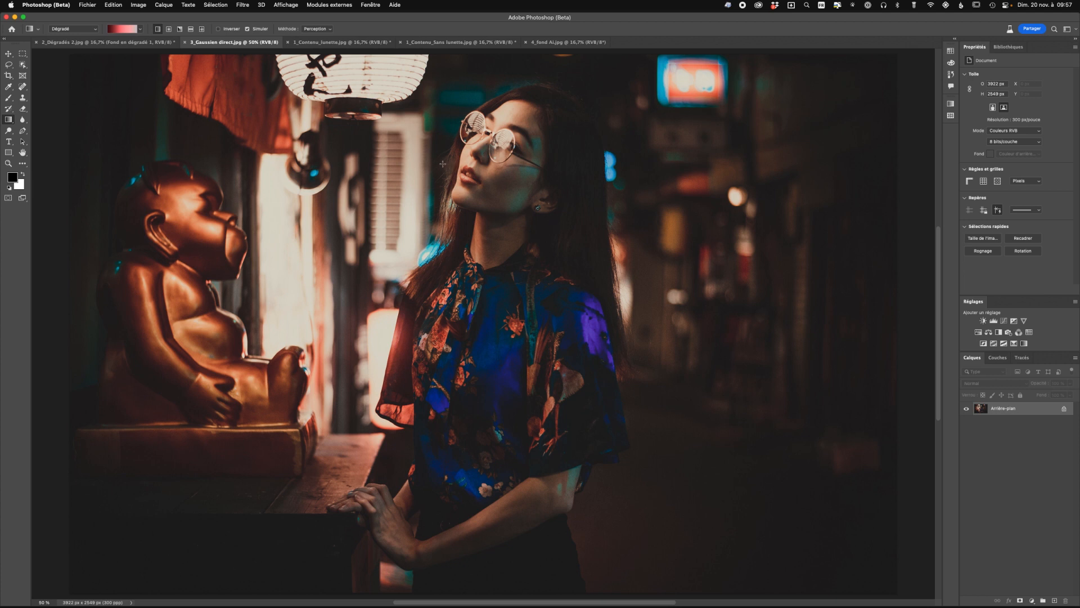
pyautogui.scroll(-3, 506, 274)
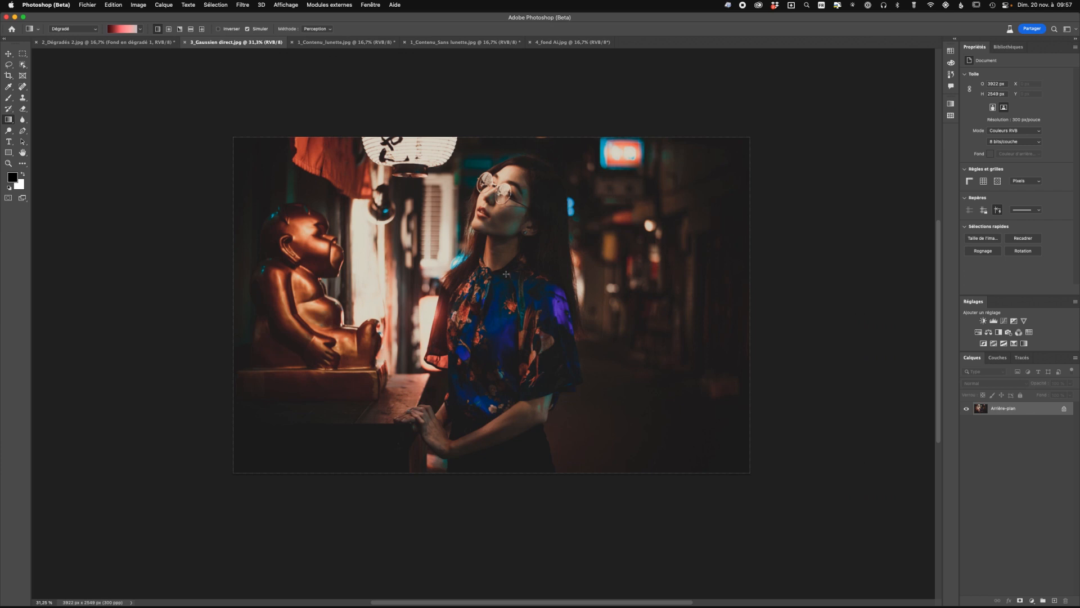
pyautogui.scroll(3, 506, 274)
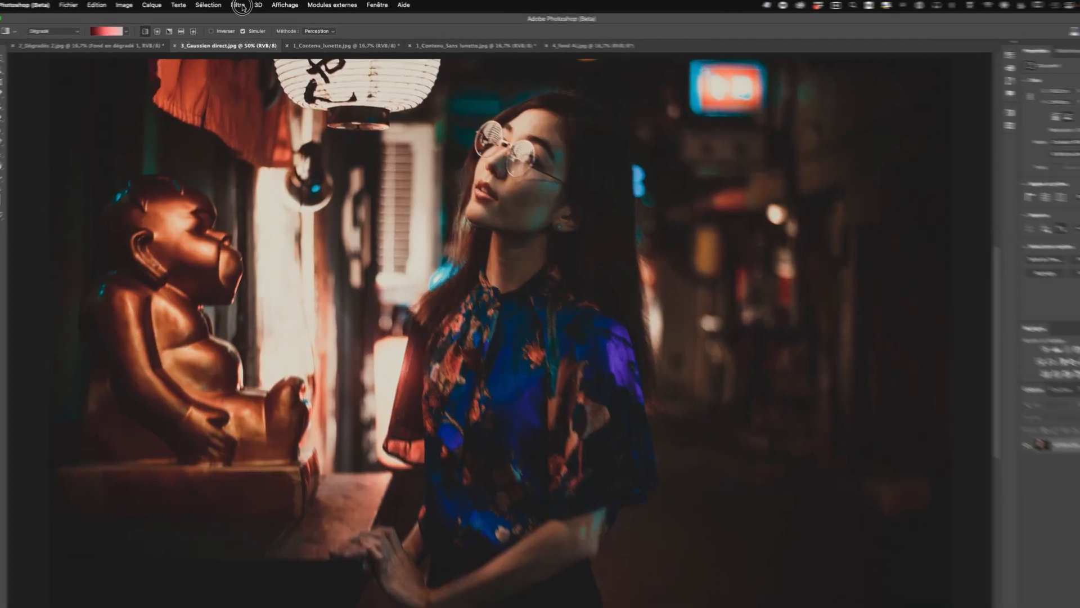
pyautogui.click(242, 5)
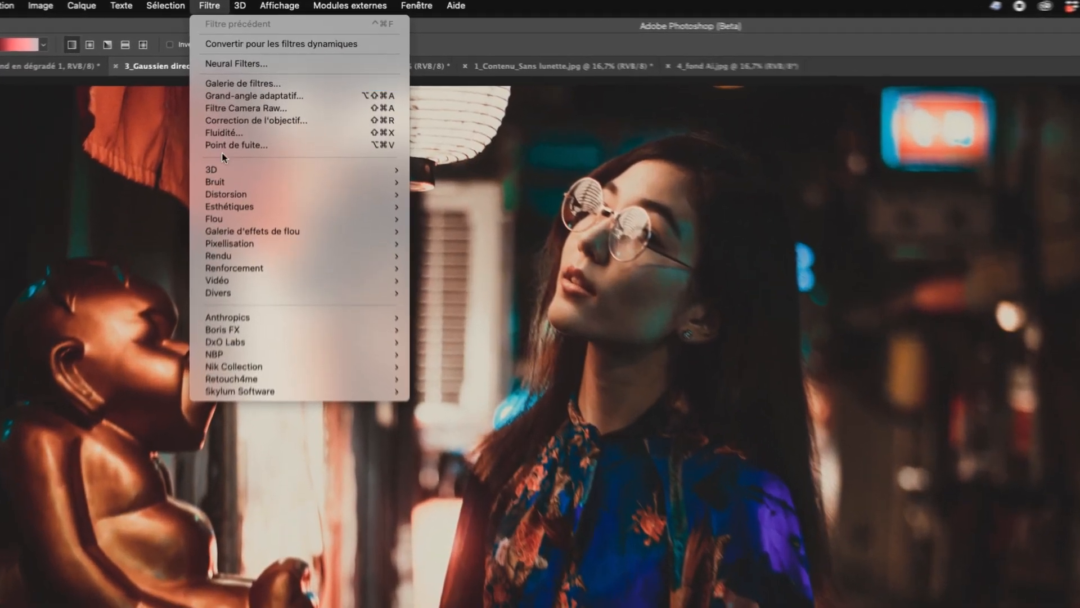
pyautogui.moveTo(234, 221)
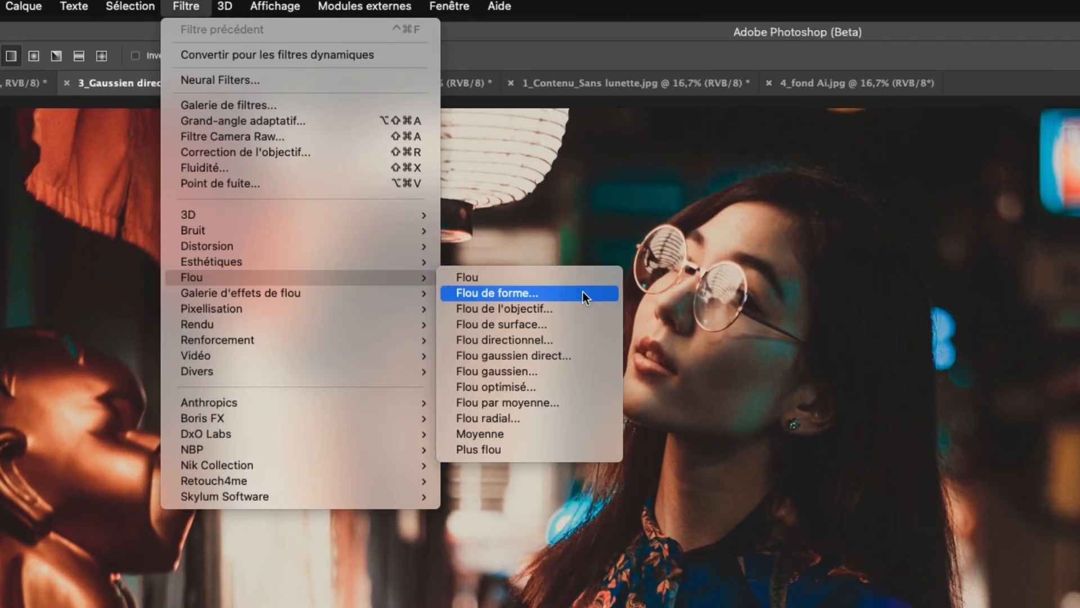
pyautogui.click(528, 357)
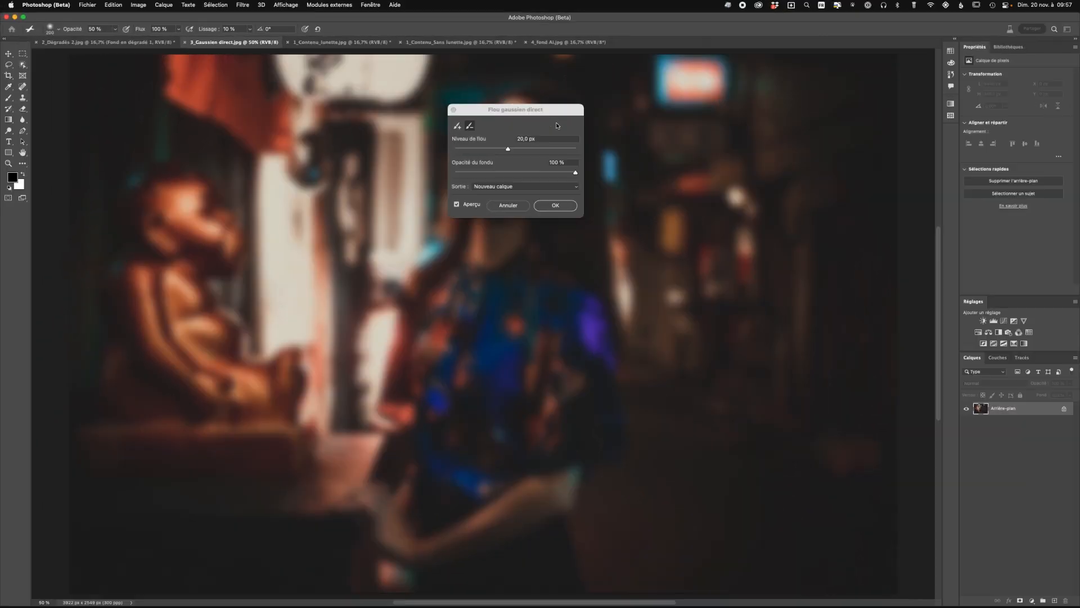
pyautogui.moveTo(606, 140); pyautogui.dragTo(749, 140)
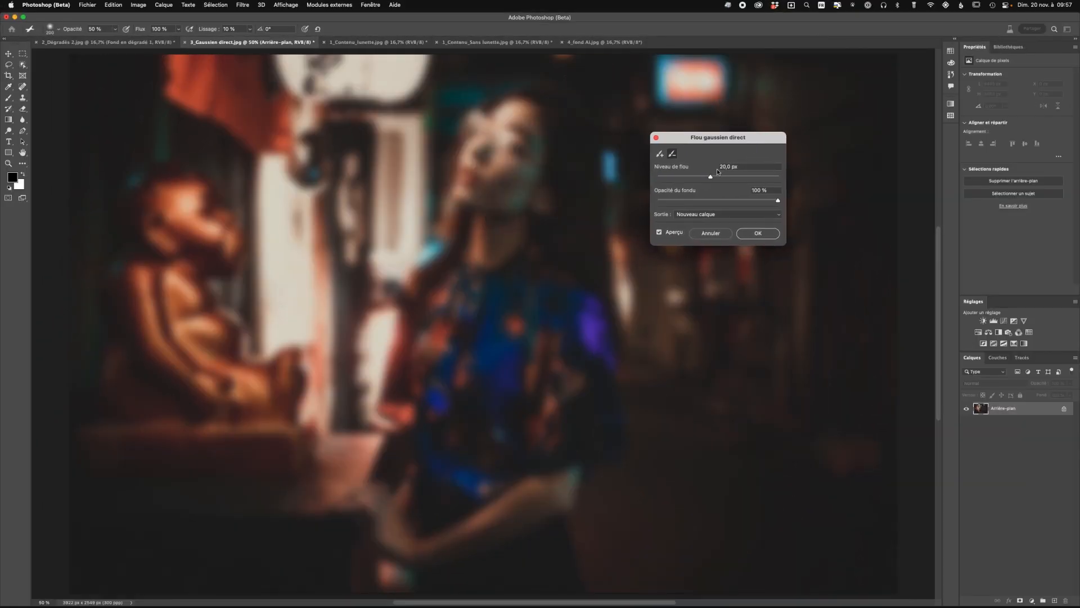
# Set the blur level to 8,3 px and the fade opacity to 100 %
pyautogui.moveTo(711, 179); pyautogui.dragTo(681, 178)
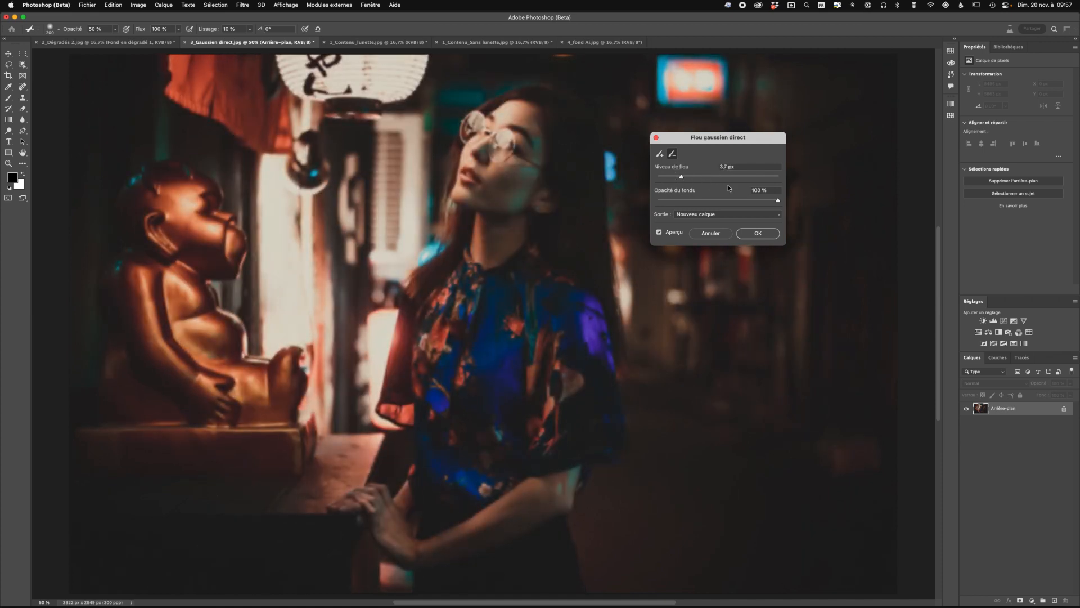
pyautogui.moveTo(777, 200)
pyautogui.mouseDown()
pyautogui.moveTo(713, 201)
pyautogui.moveTo(782, 200)
pyautogui.mouseUp()
pyautogui.moveTo(682, 177); pyautogui.dragTo(700, 179)
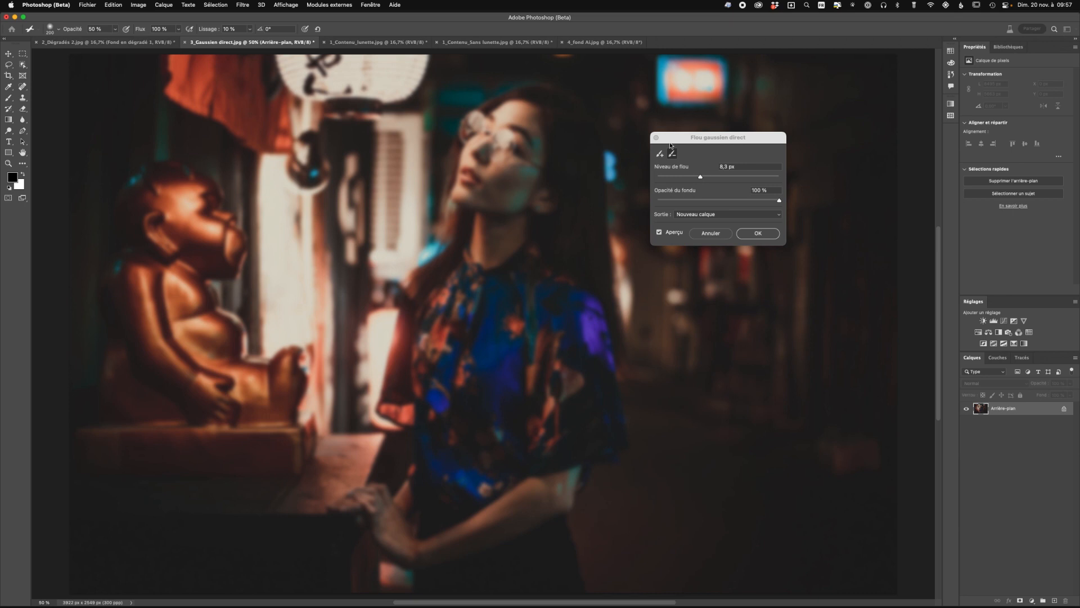
# Erase the blur over the woman's face with the subtracting brush and output the filter result to a new layer
pyautogui.click(672, 154)
pyautogui.moveTo(481, 176)
pyautogui.mouseDown()
pyautogui.moveTo(501, 176)
pyautogui.moveTo(523, 108)
pyautogui.moveTo(489, 139)
pyautogui.moveTo(482, 176)
pyautogui.moveTo(482, 125)
pyautogui.moveTo(470, 188)
pyautogui.moveTo(497, 207)
pyautogui.moveTo(547, 169)
pyautogui.moveTo(549, 106)
pyautogui.moveTo(579, 242)
pyautogui.moveTo(514, 243)
pyautogui.moveTo(424, 314)
pyautogui.moveTo(514, 207)
pyautogui.moveTo(499, 140)
pyautogui.moveTo(493, 162)
pyautogui.moveTo(499, 125)
pyautogui.moveTo(490, 150)
pyautogui.moveTo(511, 133)
pyautogui.moveTo(550, 169)
pyautogui.moveTo(554, 226)
pyautogui.moveTo(494, 204)
pyautogui.moveTo(521, 255)
pyautogui.moveTo(559, 186)
pyautogui.mouseUp()
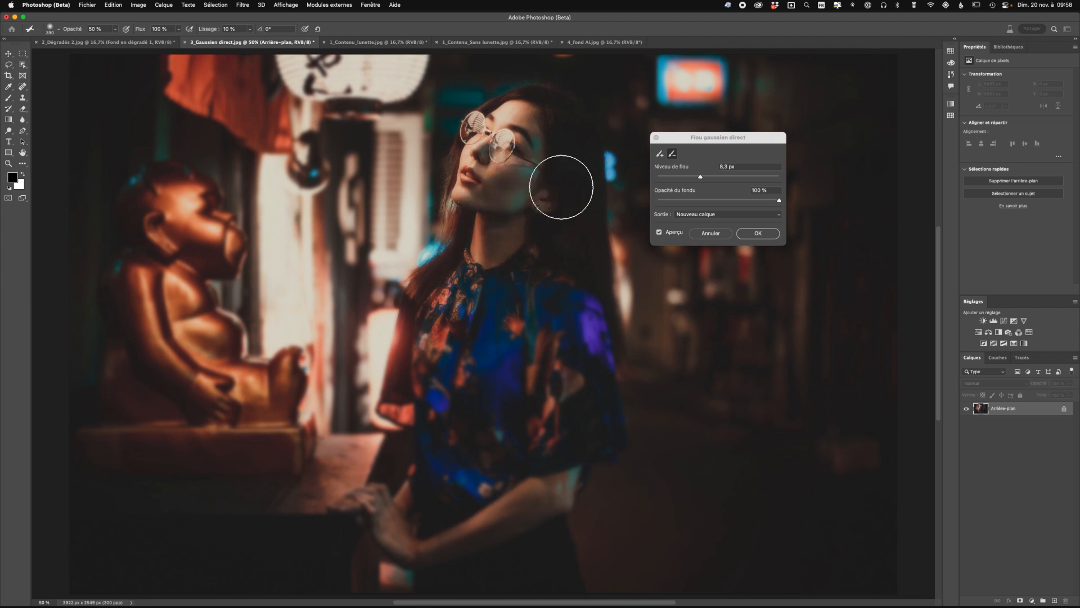
pyautogui.click(721, 214)
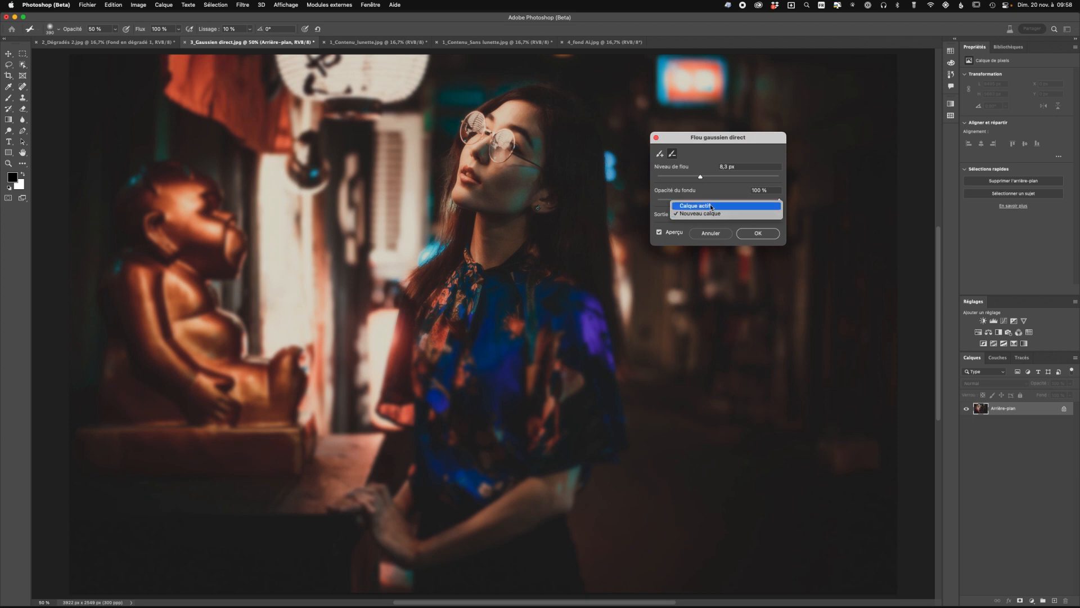
pyautogui.click(708, 215)
pyautogui.click(758, 233)
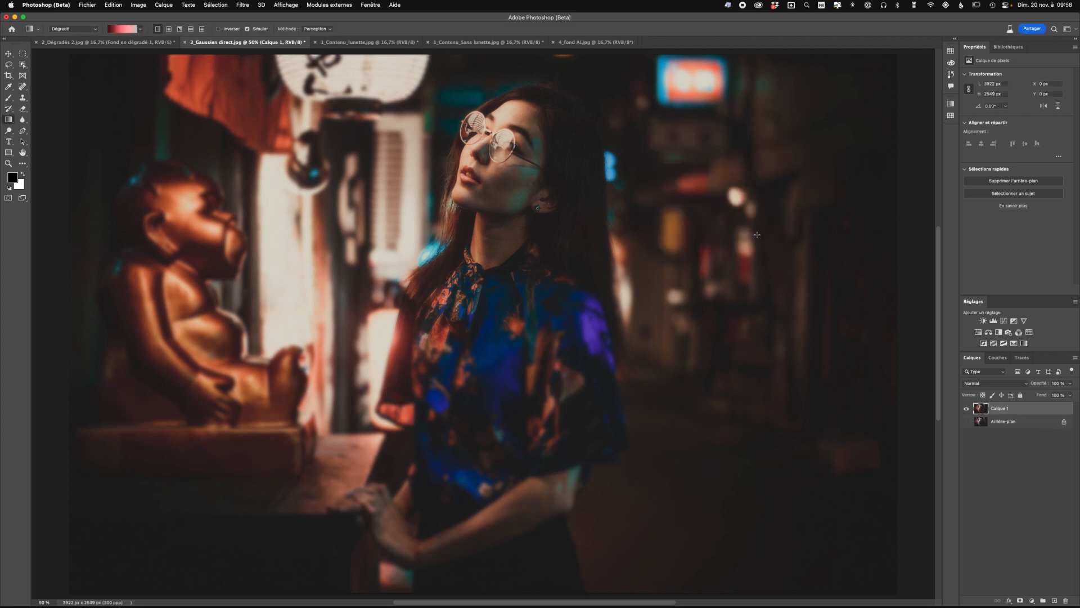
# Show the background layer and switch the blurred layer off and on to compare it with the original
pyautogui.click(966, 421)
pyautogui.click(967, 409)
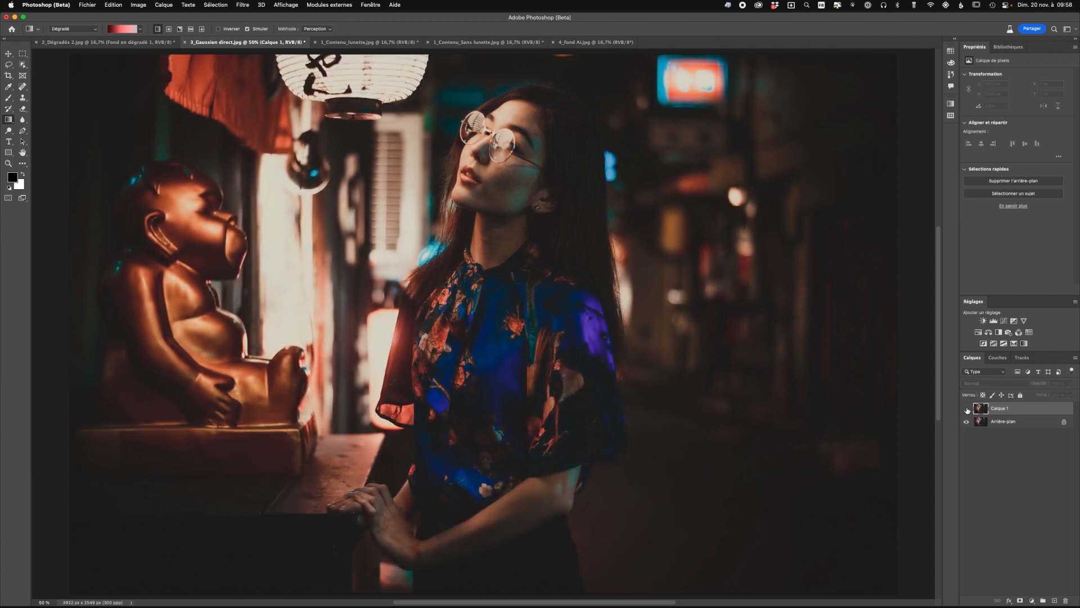
pyautogui.click(966, 408)
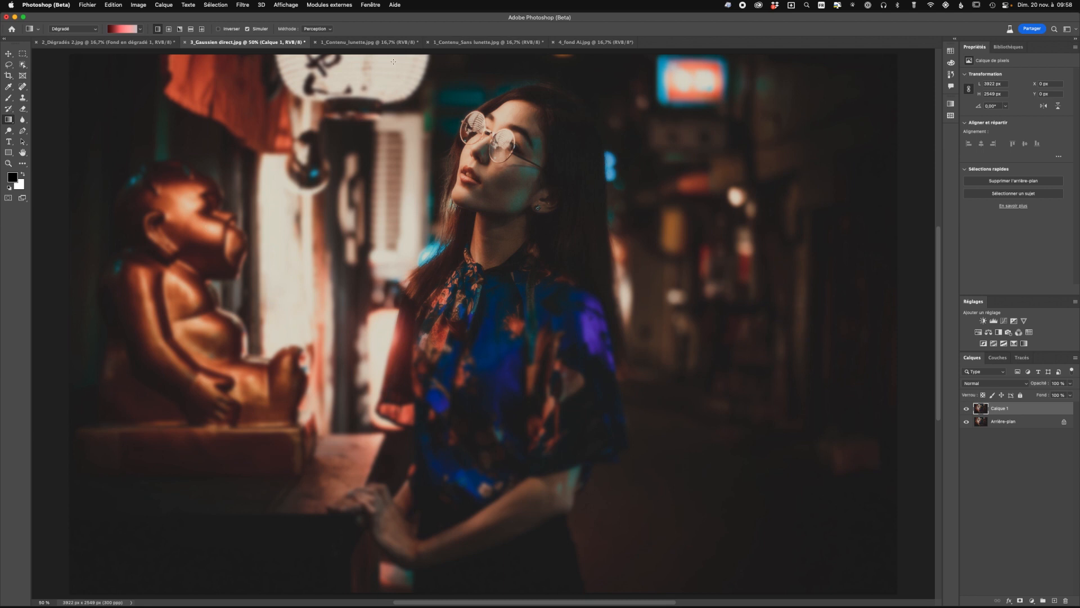
# Compare the portraits in 1_Contenu_lunette.jpg and 1_Contenu_Sans lunette.jpg
pyautogui.click(395, 43)
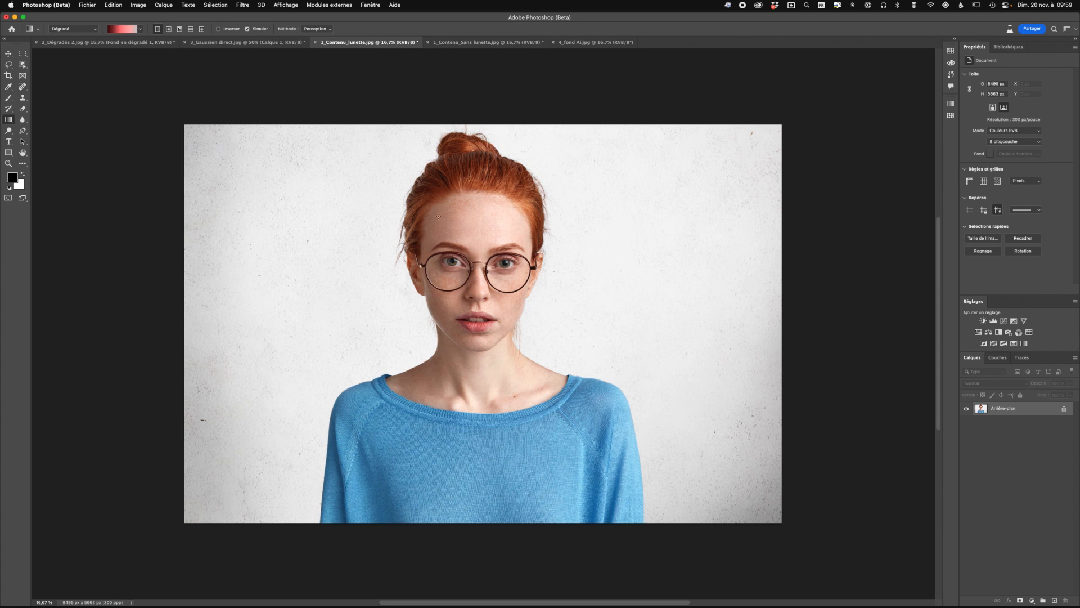
pyautogui.click(468, 42)
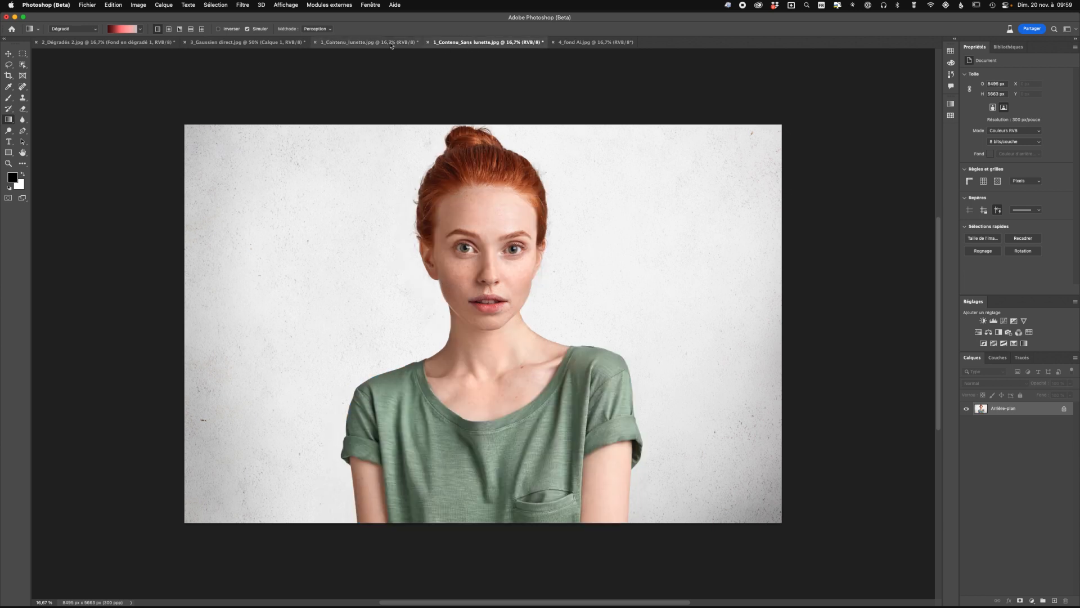
pyautogui.click(369, 43)
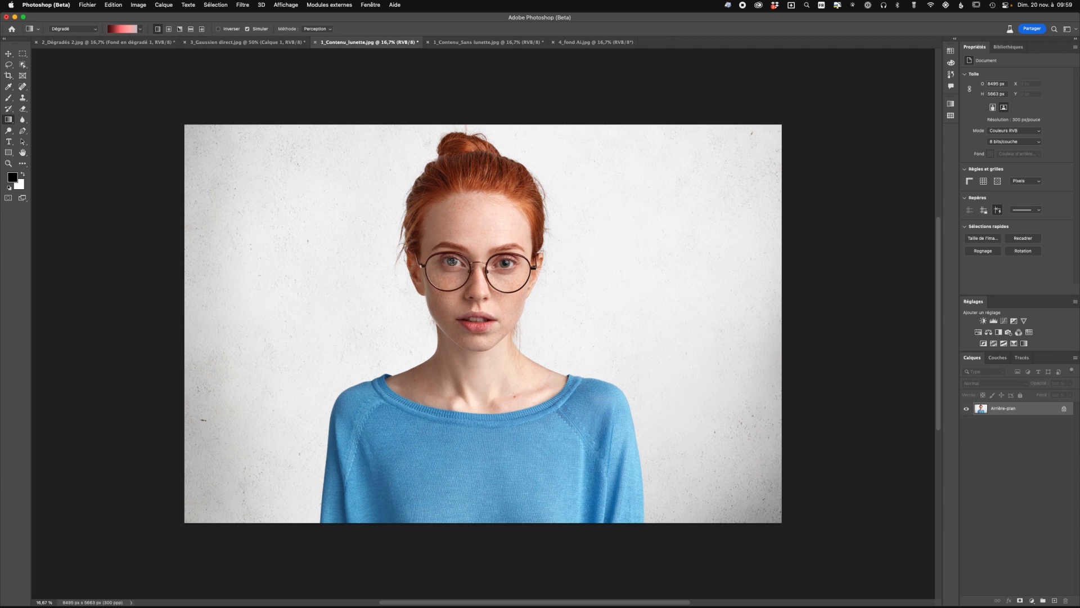
pyautogui.click(482, 43)
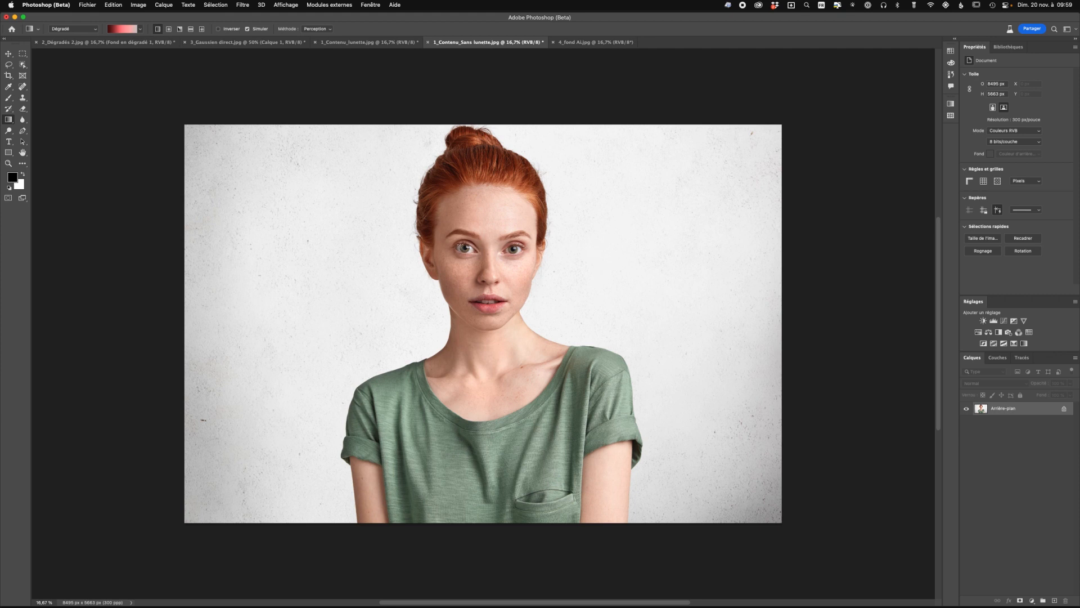
# In 1_Contenu_lunette.jpg, lasso around the glasses and eyes and open Content-Aware Fill for that selection
pyautogui.click(388, 43)
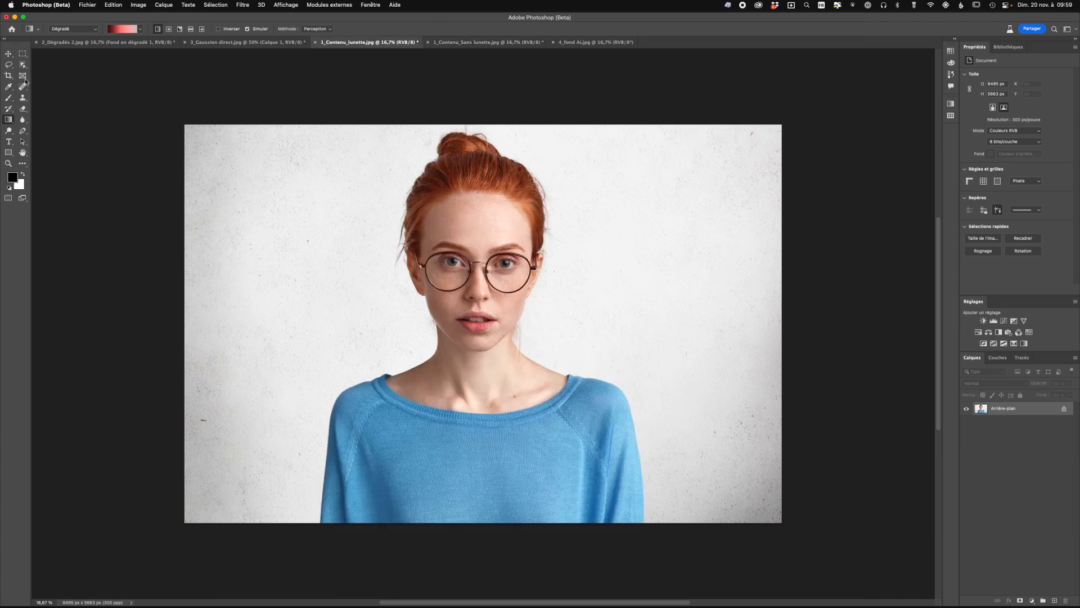
pyautogui.click(8, 64)
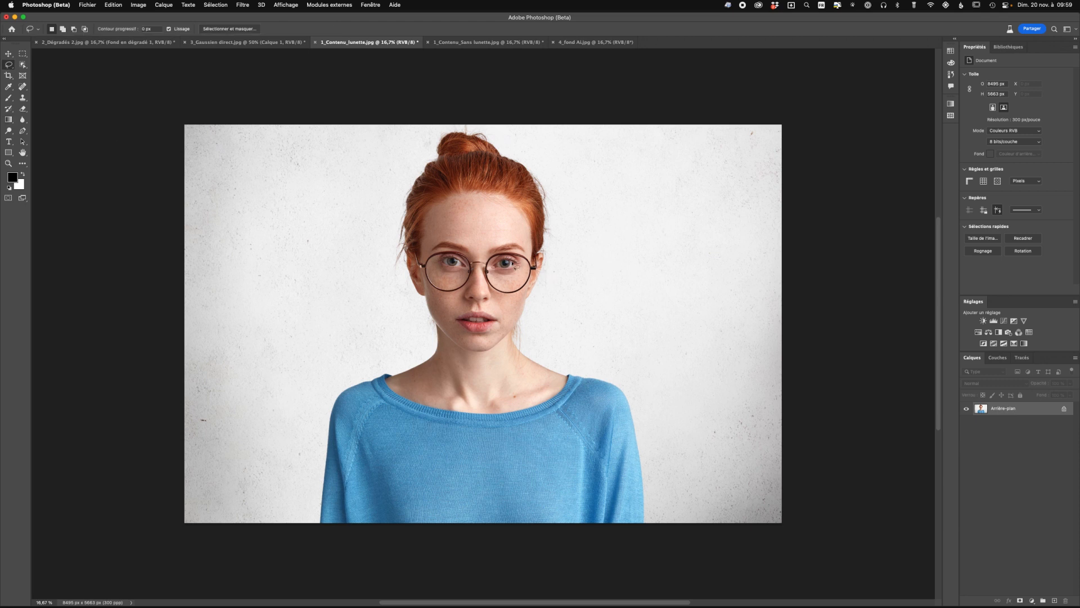
pyautogui.moveTo(465, 247)
pyautogui.mouseDown()
pyautogui.moveTo(437, 236)
pyautogui.moveTo(421, 255)
pyautogui.moveTo(412, 243)
pyautogui.moveTo(426, 293)
pyautogui.moveTo(449, 304)
pyautogui.moveTo(479, 281)
pyautogui.moveTo(519, 301)
pyautogui.moveTo(538, 259)
pyautogui.moveTo(500, 241)
pyautogui.moveTo(478, 253)
pyautogui.mouseUp()
pyautogui.click(113, 4)
pyautogui.click(147, 149)
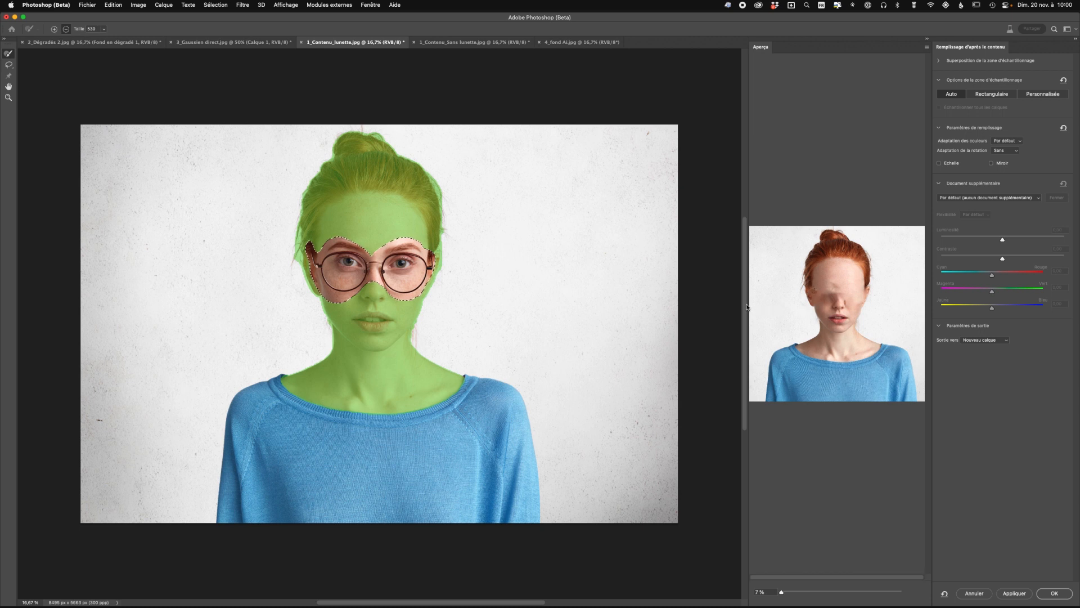
# Widen the fill preview and use 1_Contenu_Sans lunette.jpg as the supplementary document, accepting the sampling area reset
pyautogui.moveTo(749, 301); pyautogui.dragTo(506, 303)
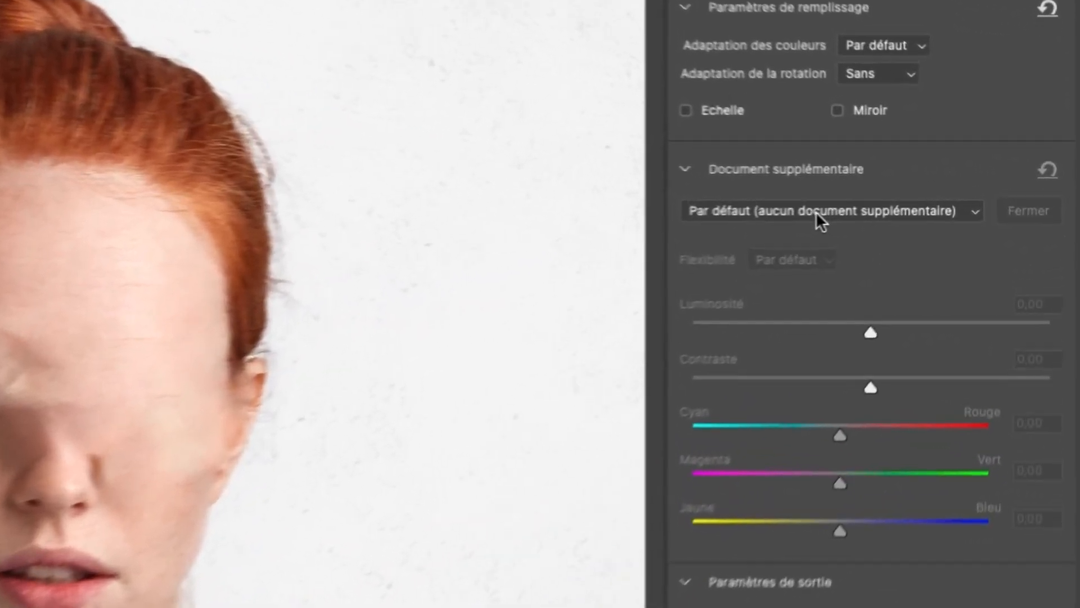
pyautogui.click(817, 212)
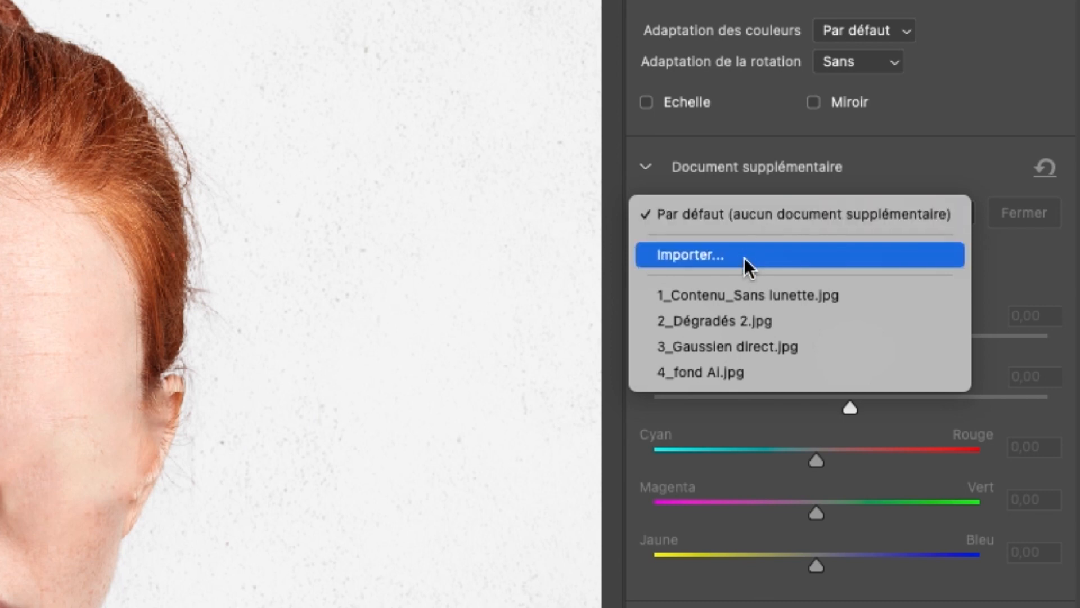
pyautogui.click(713, 296)
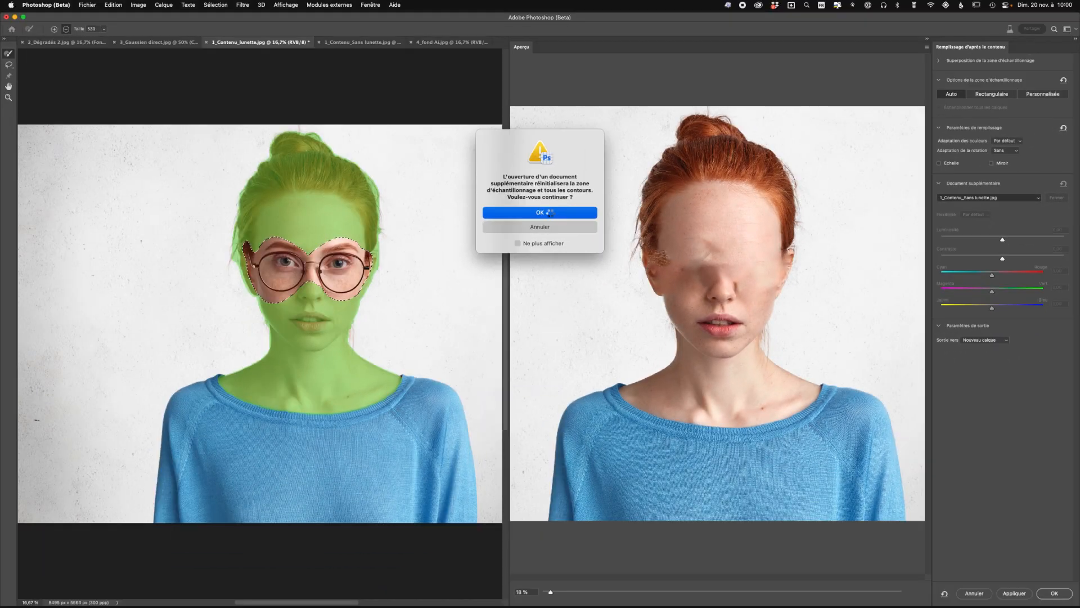
pyautogui.click(540, 213)
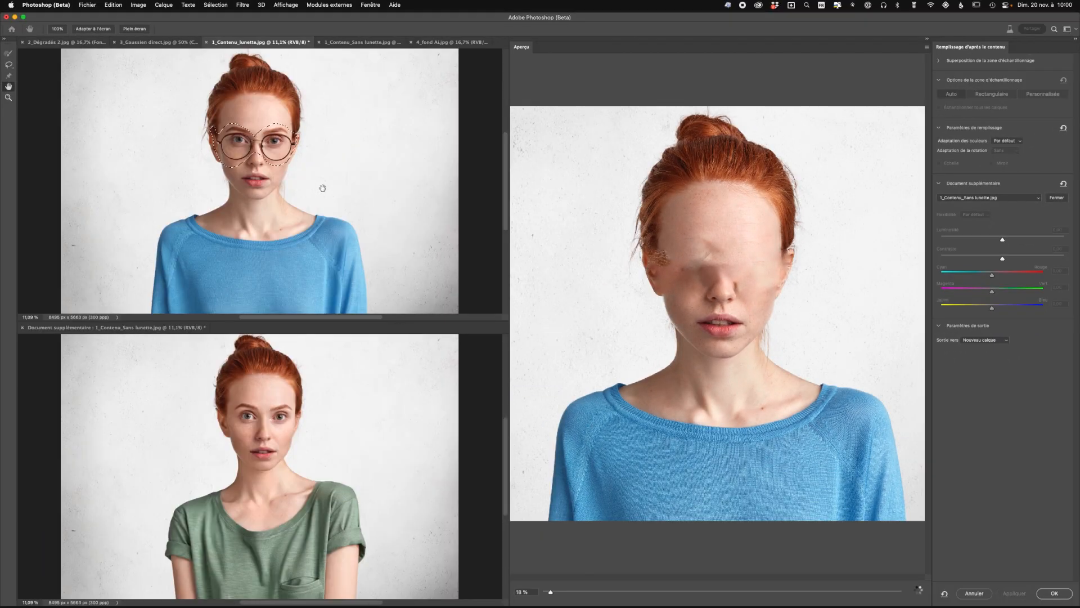
pyautogui.press('super+f')
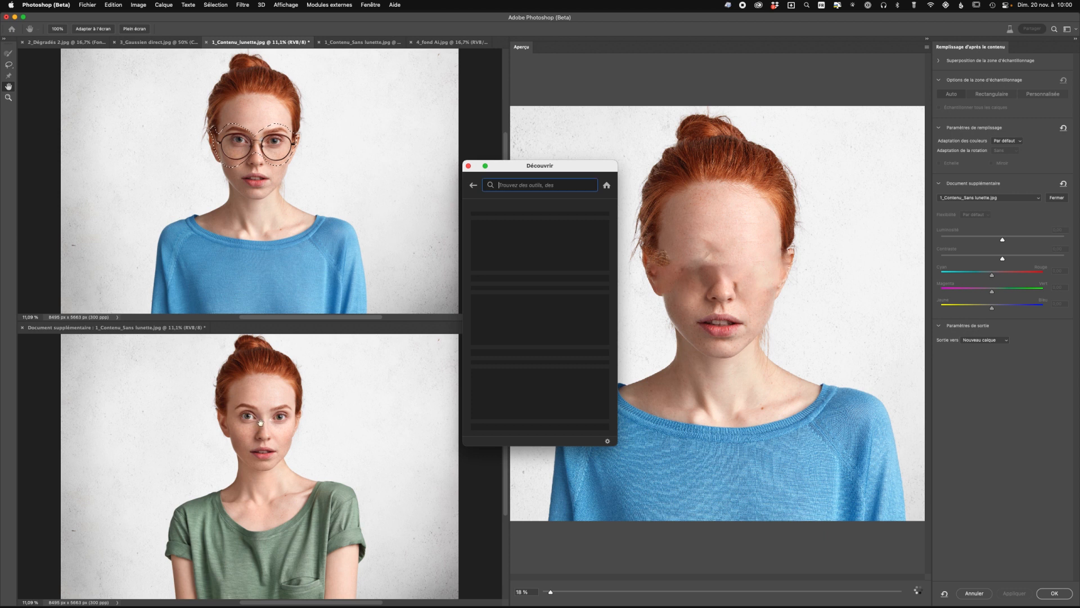
pyautogui.click(468, 166)
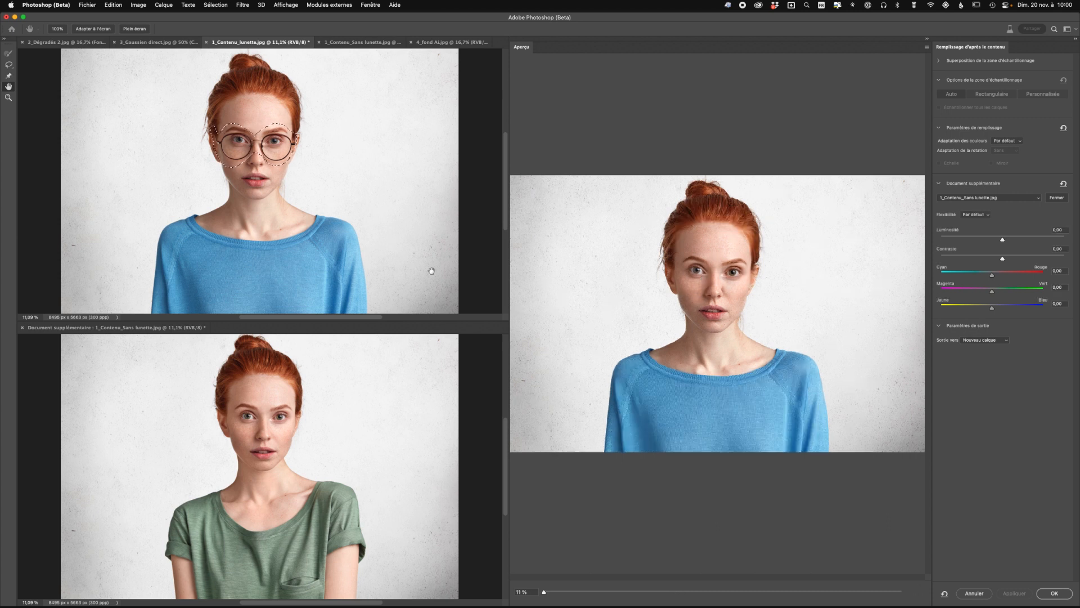
# Place the first alignment pin at the outer corner of the image-left eye in both the glasses photo and the supplementary photo
pyautogui.keyDown('super'); pyautogui.click(254, 159); pyautogui.keyUp('super')
pyautogui.keyDown('super'); pyautogui.click(254, 161); pyautogui.keyUp('super')
pyautogui.keyDown('super'); pyautogui.click(253, 161); pyautogui.keyUp('super')
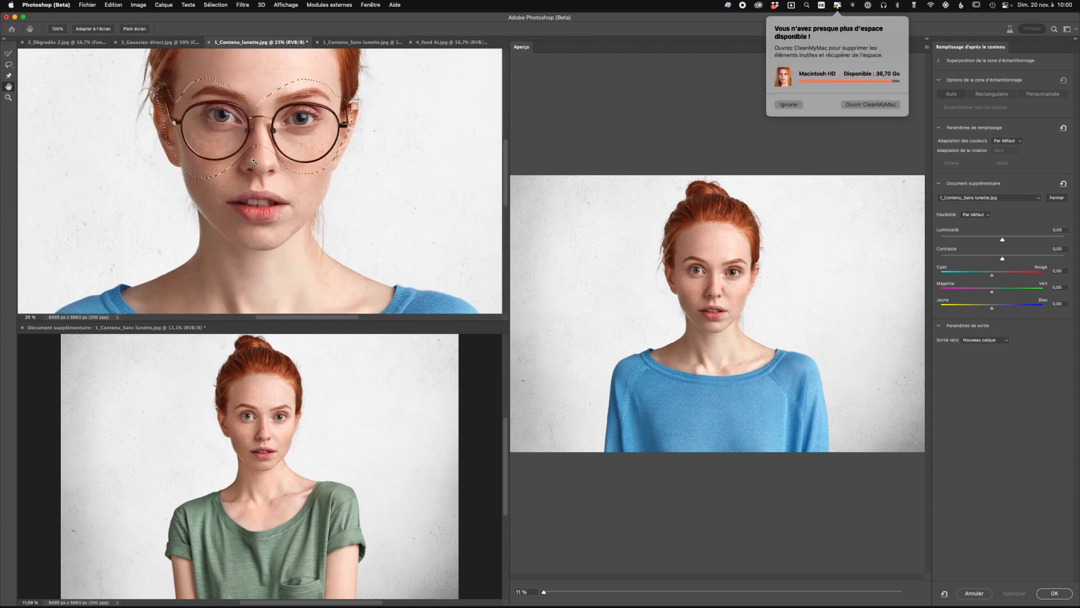
pyautogui.keyDown('super'); pyautogui.click(261, 212); pyautogui.keyUp('super')
pyautogui.keyDown('super'); pyautogui.click(258, 446); pyautogui.keyUp('super')
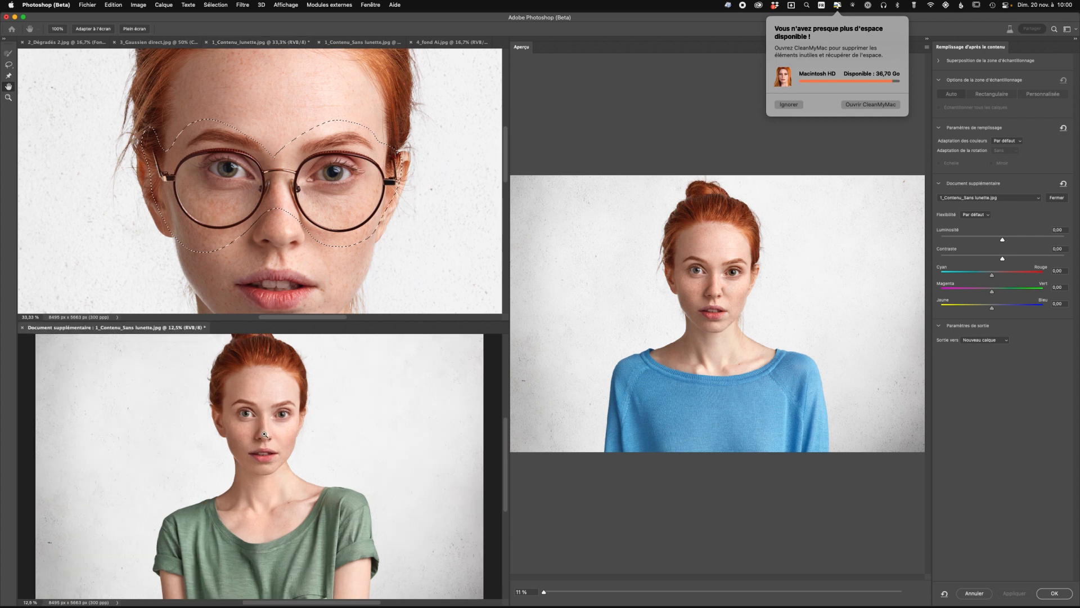
pyautogui.keyDown('super'); pyautogui.click(264, 432); pyautogui.keyUp('super')
pyautogui.keyDown('super'); pyautogui.click(264, 427); pyautogui.keyUp('super')
pyautogui.keyDown('super'); pyautogui.click(264, 428); pyautogui.keyUp('super')
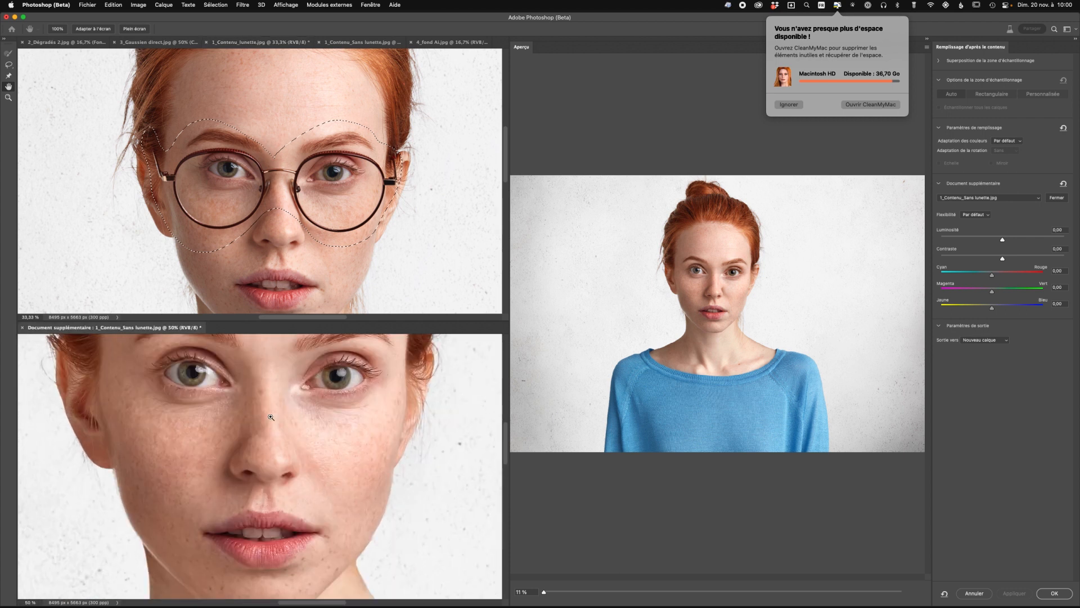
pyautogui.click(791, 105)
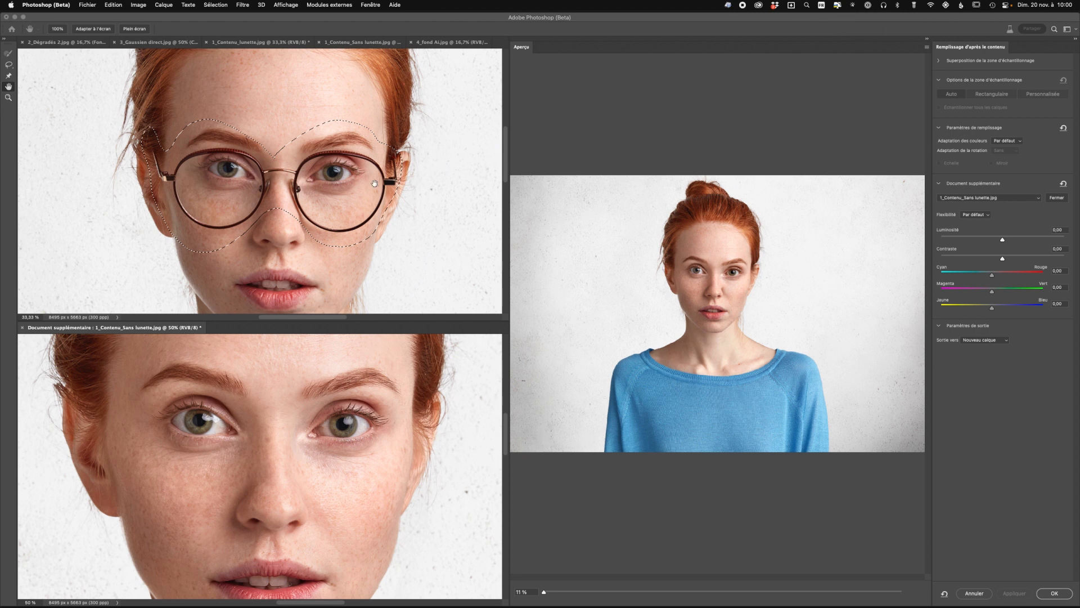
pyautogui.click(9, 76)
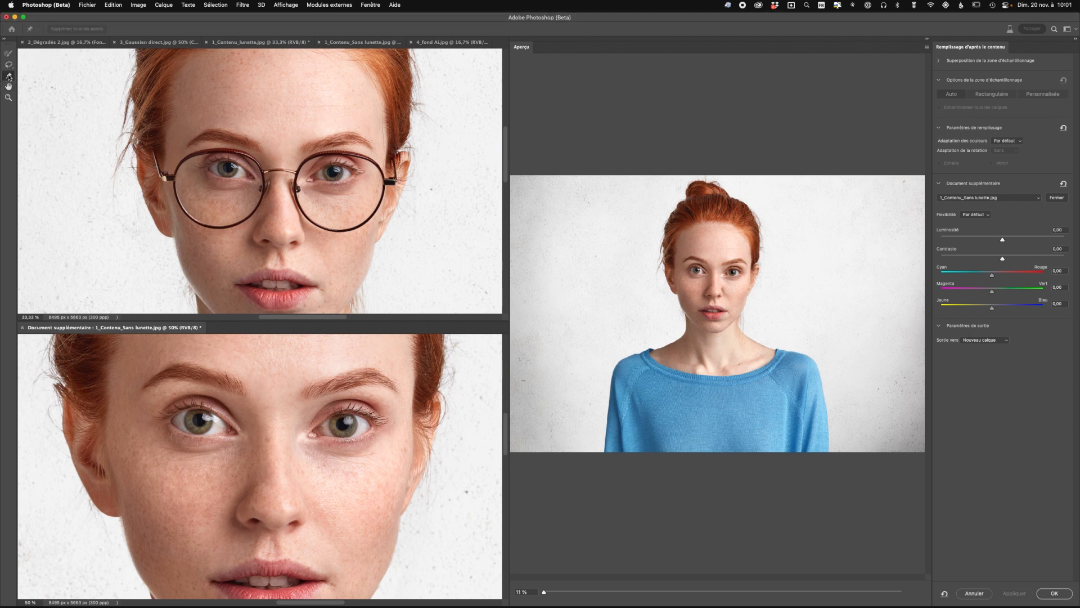
pyautogui.click(208, 168)
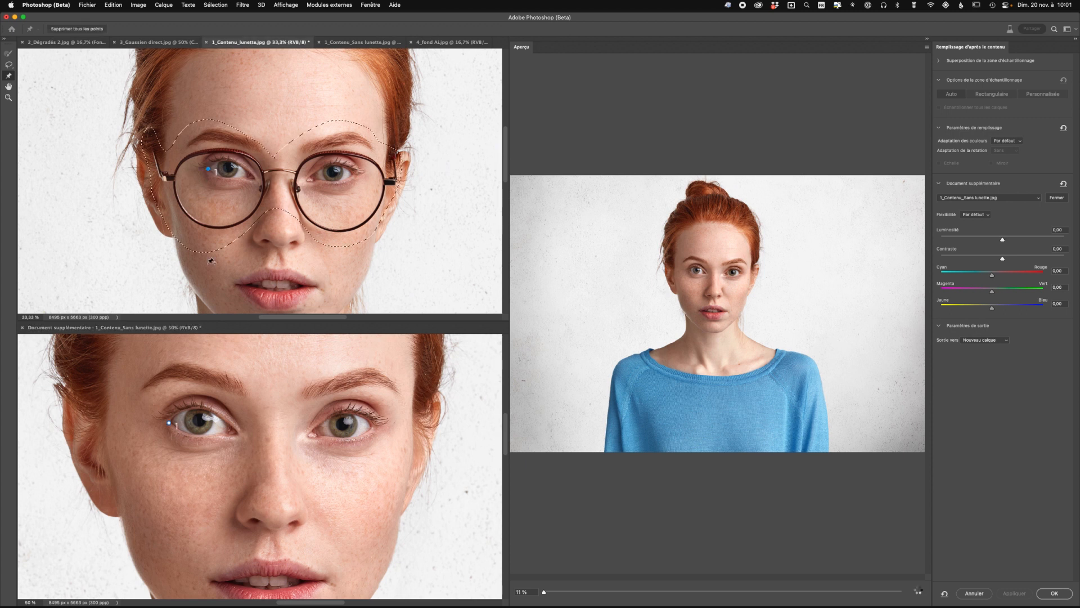
pyautogui.click(169, 422)
# Pin the outer corner of the other eye and move its matching pin to the same corner in the supplementary photo
pyautogui.click(353, 172)
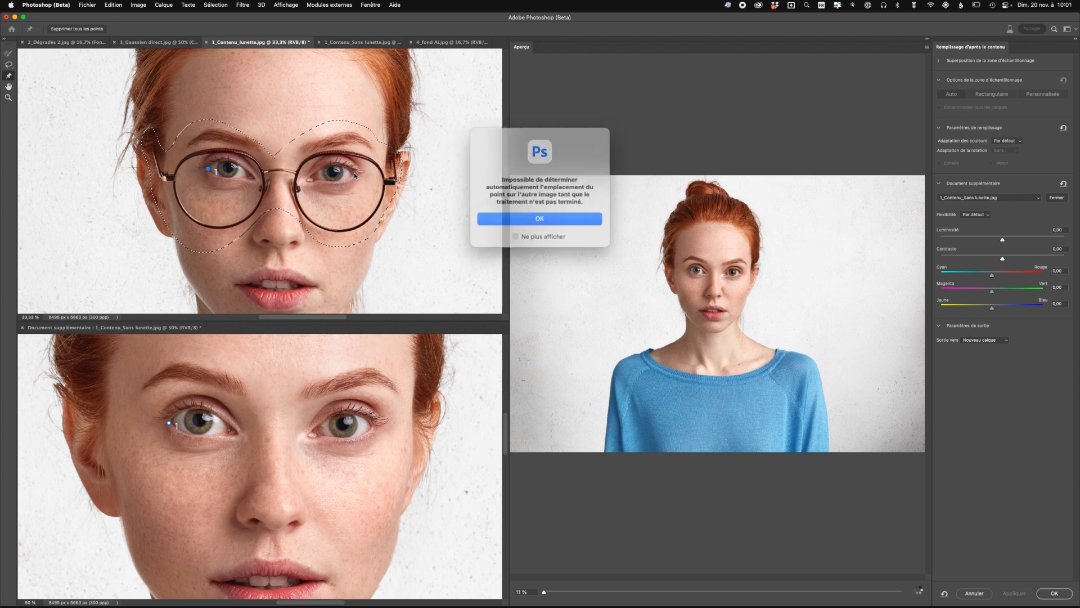
pyautogui.click(535, 215)
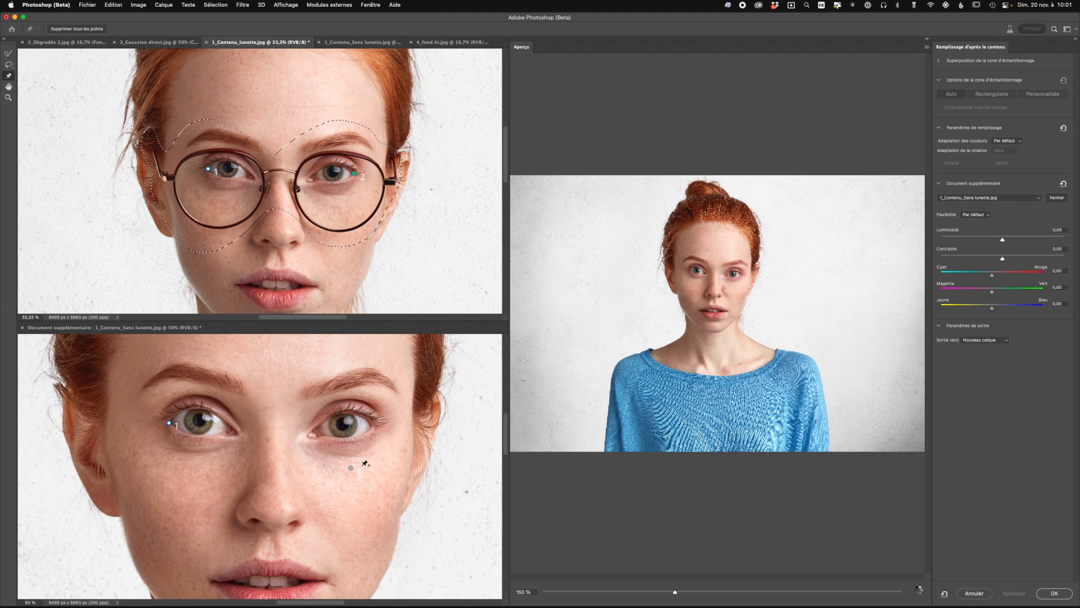
pyautogui.moveTo(351, 468); pyautogui.dragTo(372, 428)
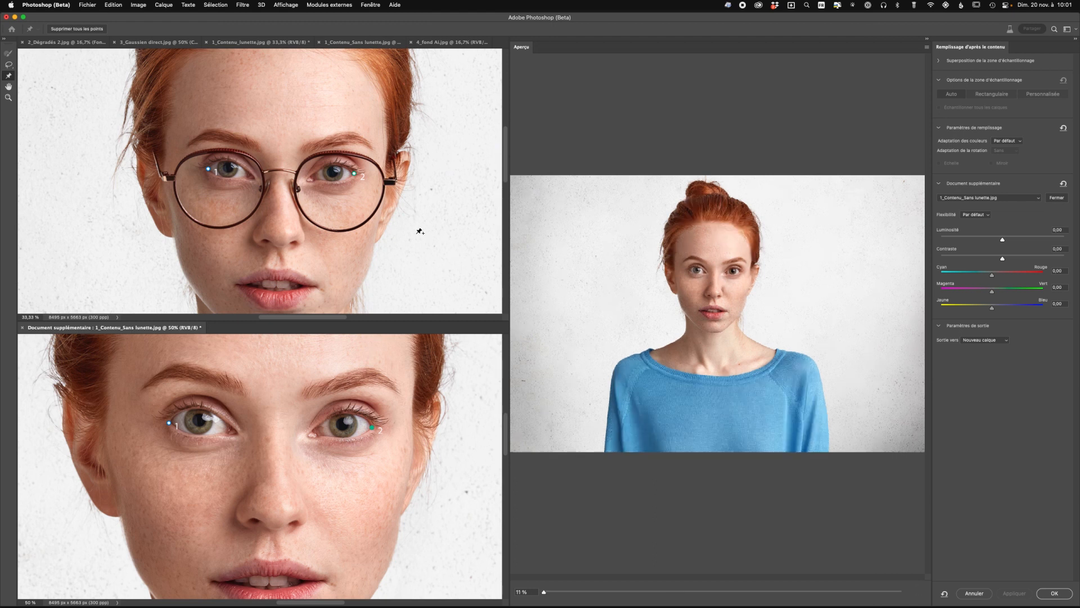
# Add pins 3 and 4 at the inner ends of the eyebrows, match them in the supplementary photo, and silence the pin placement warning
pyautogui.click(261, 149)
pyautogui.click(242, 396)
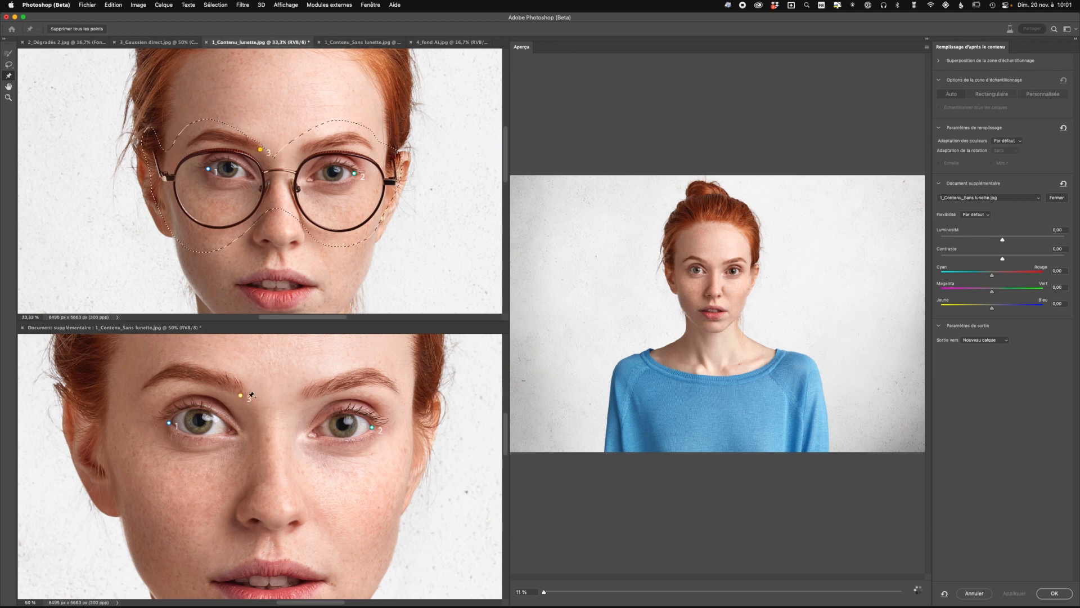
pyautogui.click(304, 153)
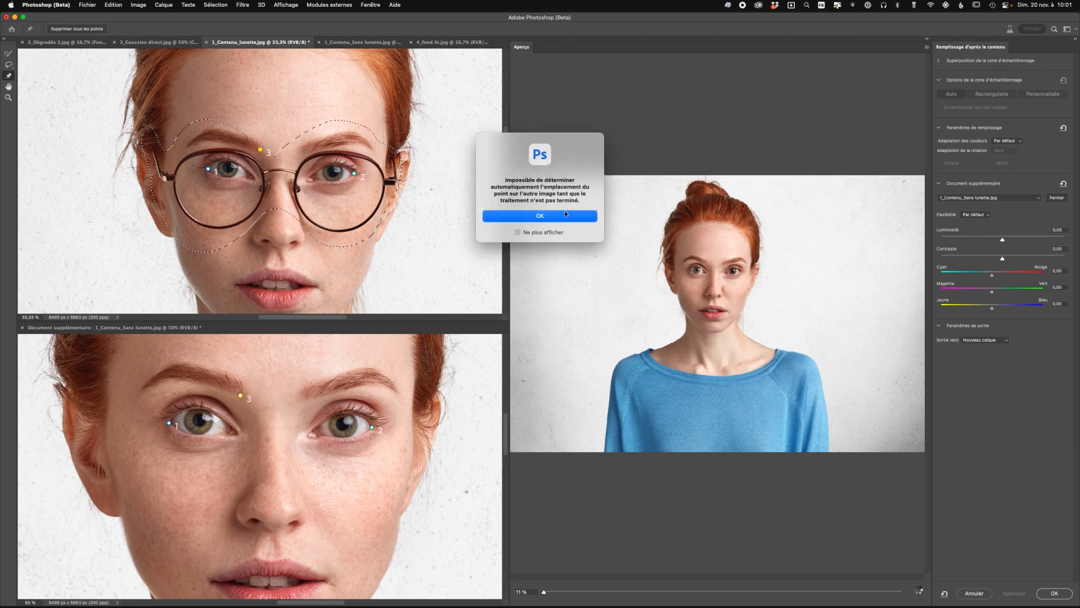
pyautogui.click(518, 233)
pyautogui.click(566, 217)
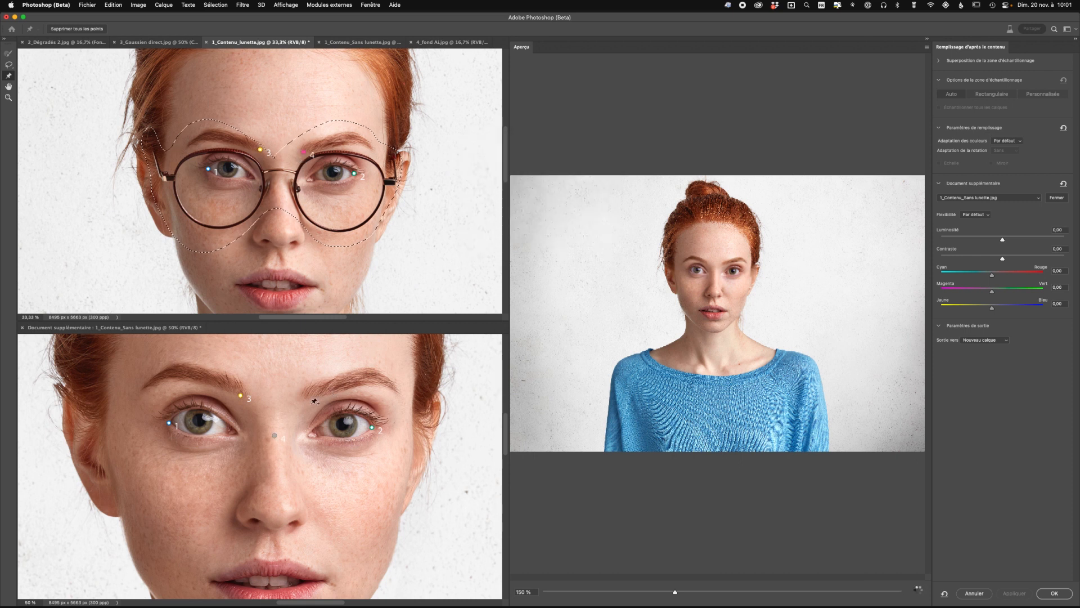
pyautogui.moveTo(275, 435); pyautogui.dragTo(303, 397)
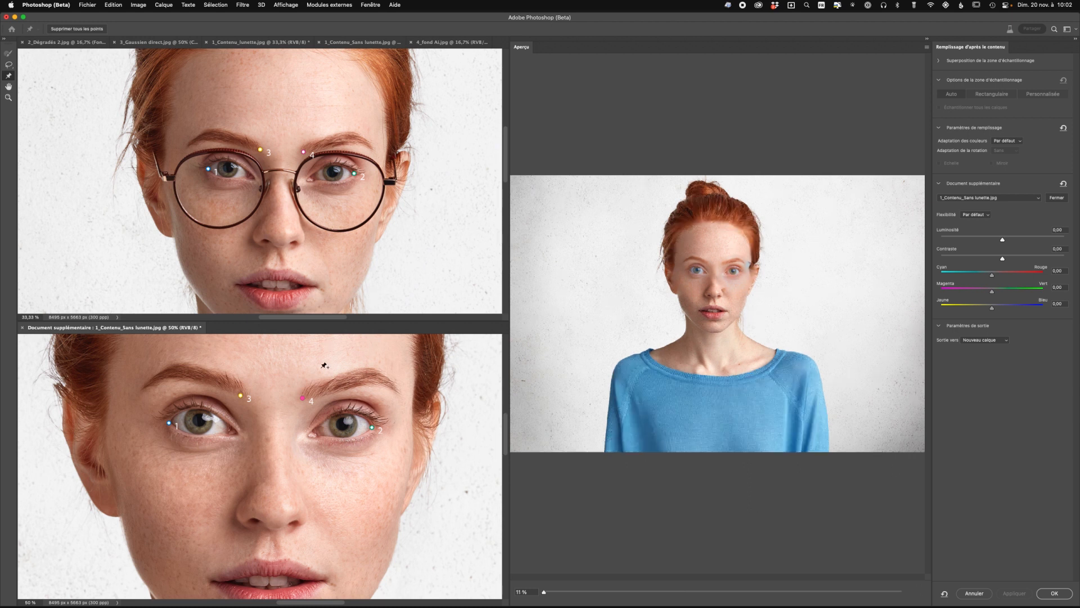
# Delete pins 3 and 4 from the eyebrows, keeping only the two eye-corner pins
pyautogui.click(302, 398)
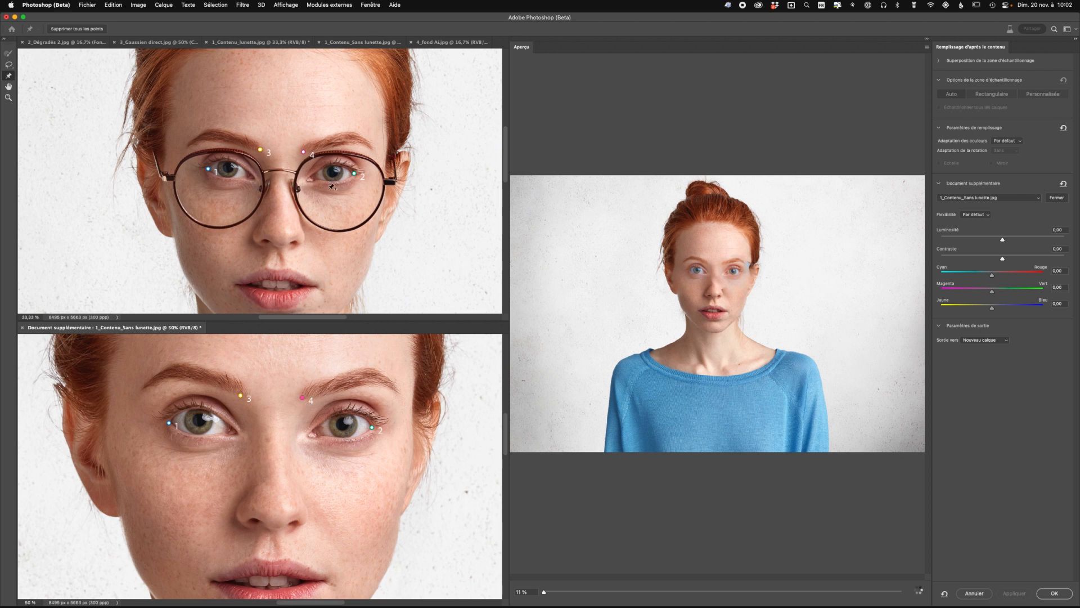
pyautogui.click(304, 153)
pyautogui.keyDown('alt'); pyautogui.click(304, 153); pyautogui.keyUp('alt')
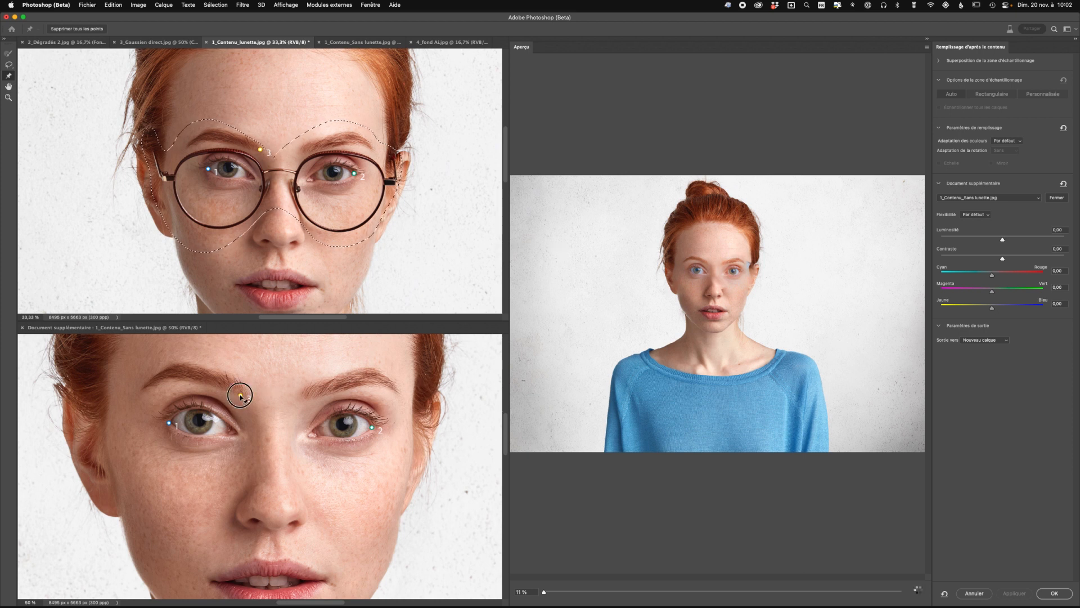
pyautogui.click(298, 369)
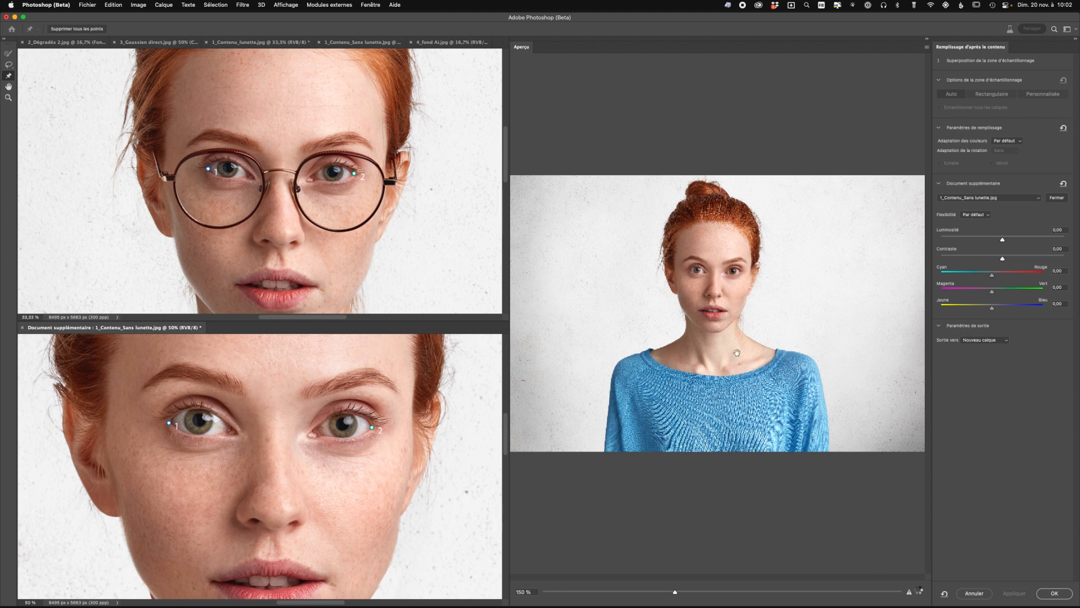
# Keep the Content-Aware Fill output set to Nouveau calque and apply the fill
pyautogui.click(985, 345)
pyautogui.click(984, 341)
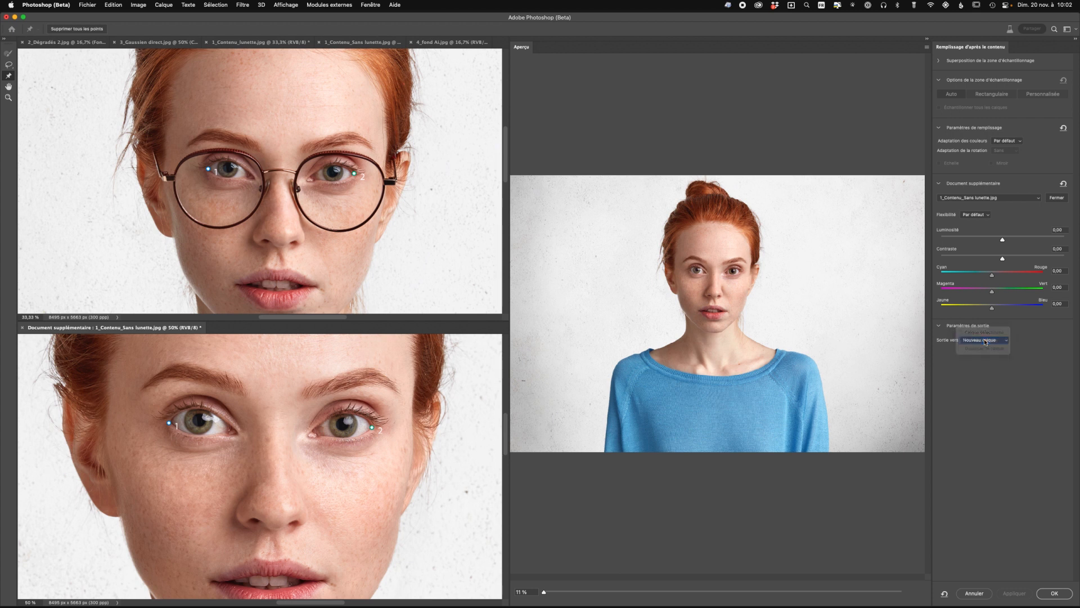
pyautogui.click(1055, 593)
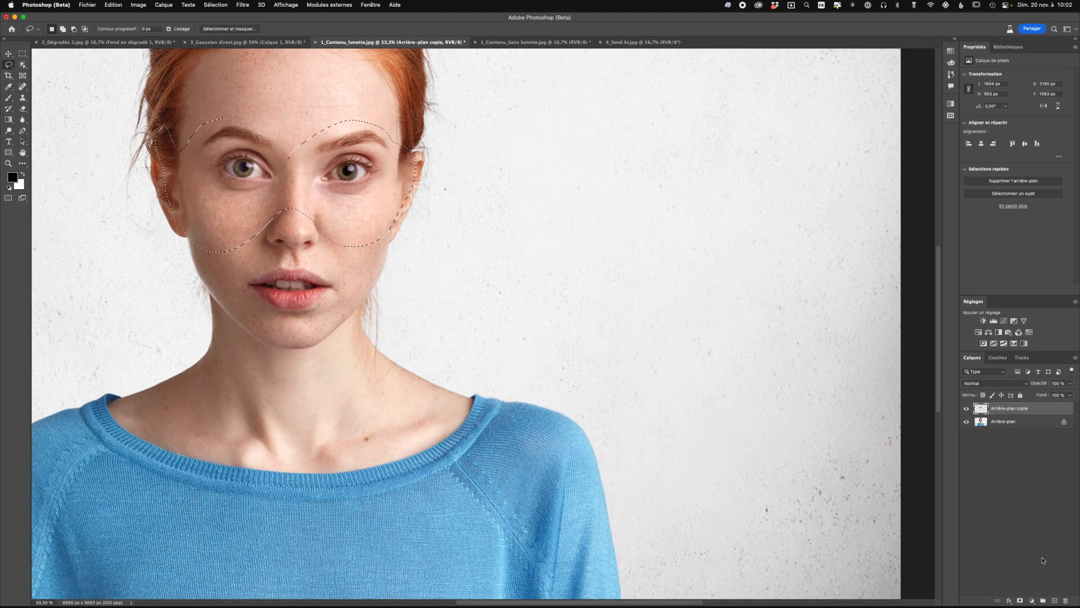
# Deselect the eye area, add a layer mask to the fill layer and brush black on it around the image-right ear and hair edge
pyautogui.press('super+d')
pyautogui.click(1020, 600)
pyautogui.click(9, 99)
pyautogui.press('x')
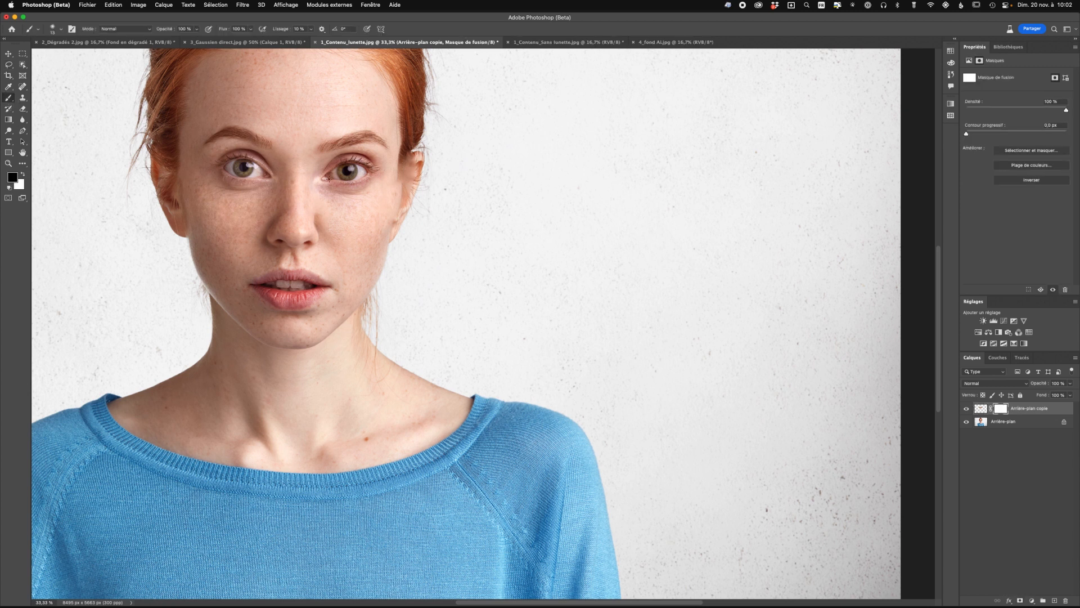
pyautogui.moveTo(448, 178); pyautogui.dragTo(466, 180)
pyautogui.moveTo(416, 152)
pyautogui.mouseDown()
pyautogui.moveTo(412, 207)
pyautogui.moveTo(431, 176)
pyautogui.moveTo(418, 200)
pyautogui.mouseUp()
pyautogui.moveTo(428, 130); pyautogui.dragTo(417, 164)
# In 4_fond AI.jpg, duplicate the background layer and mask the copy to the automatically selected subject
pyautogui.click(670, 44)
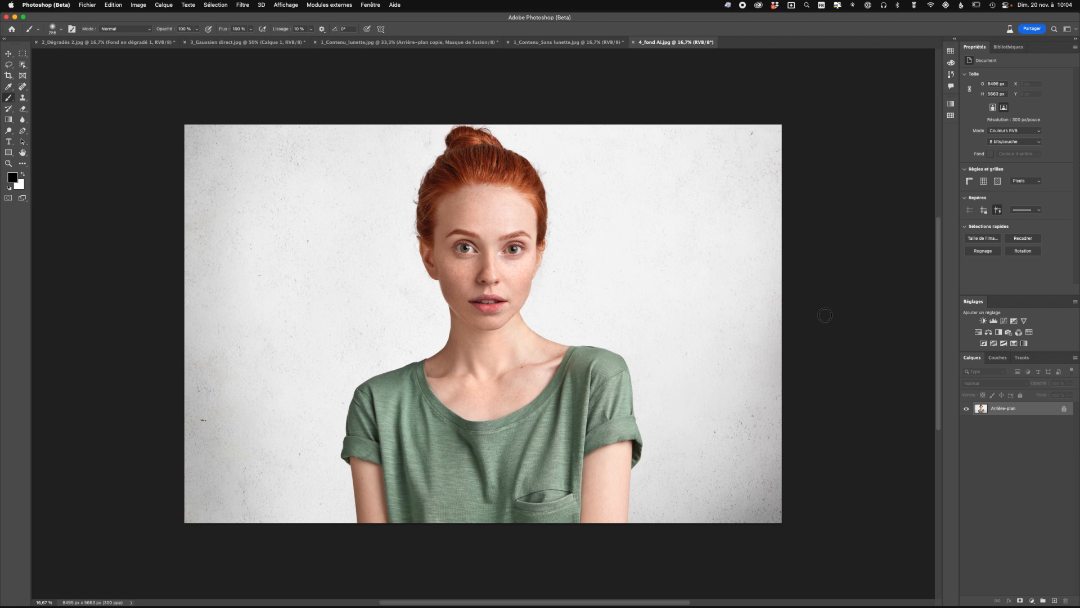
pyautogui.moveTo(1033, 412); pyautogui.dragTo(1054, 598)
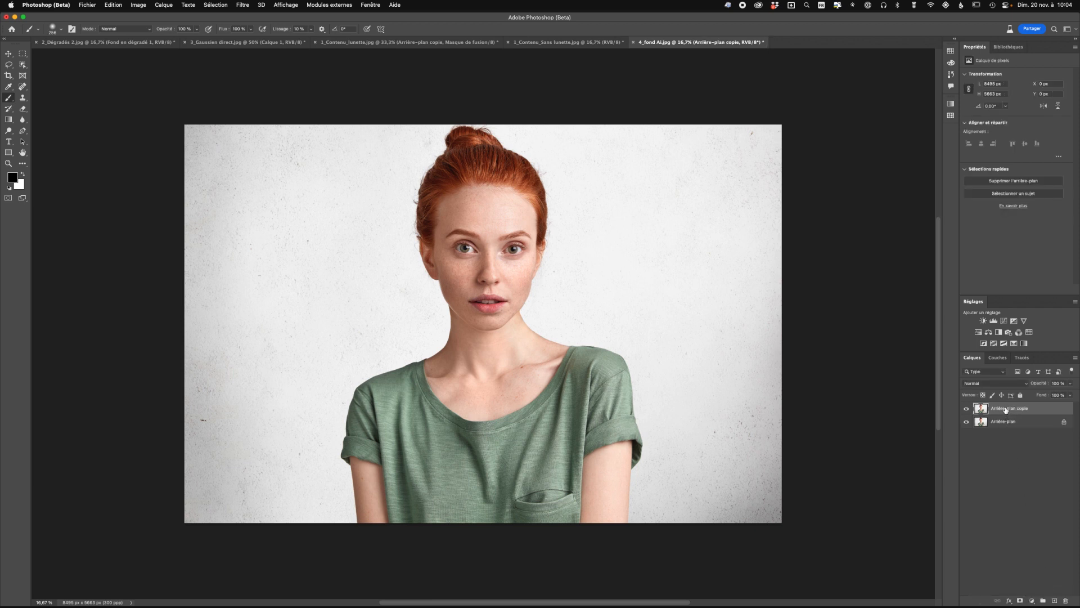
pyautogui.click(214, 6)
pyautogui.click(231, 102)
pyautogui.click(1019, 601)
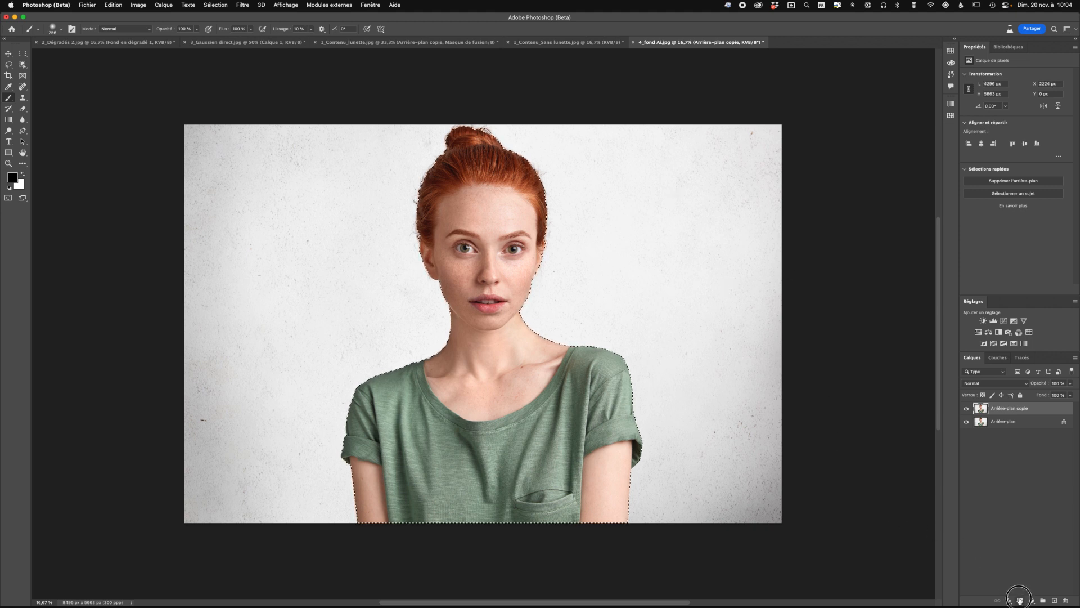
# Open Neural Filters on the Arrière-plan layer and skip the welcome tour
pyautogui.click(1017, 425)
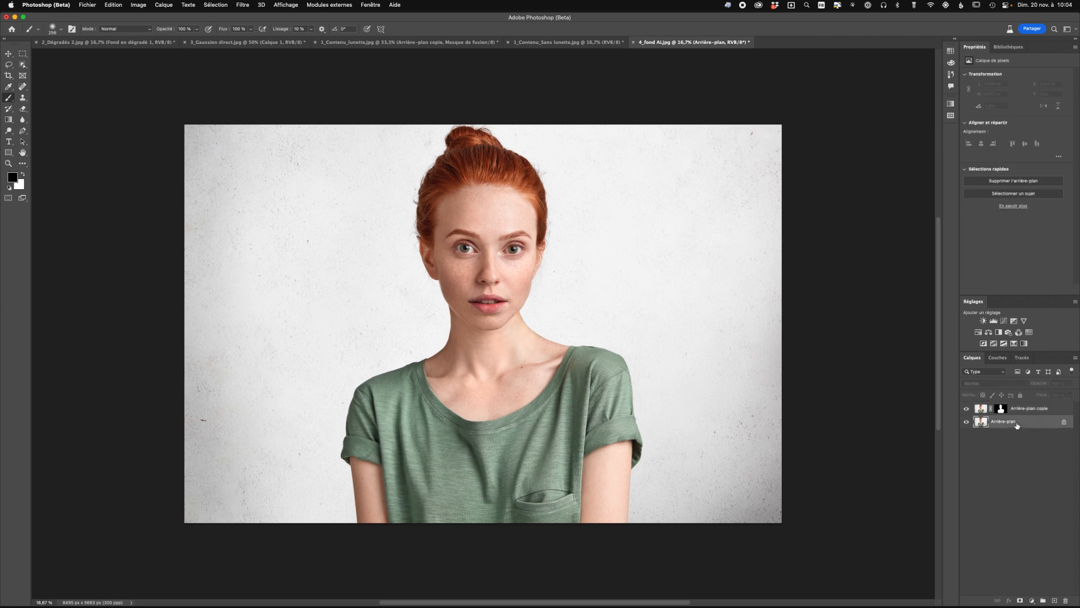
pyautogui.click(242, 5)
pyautogui.click(249, 41)
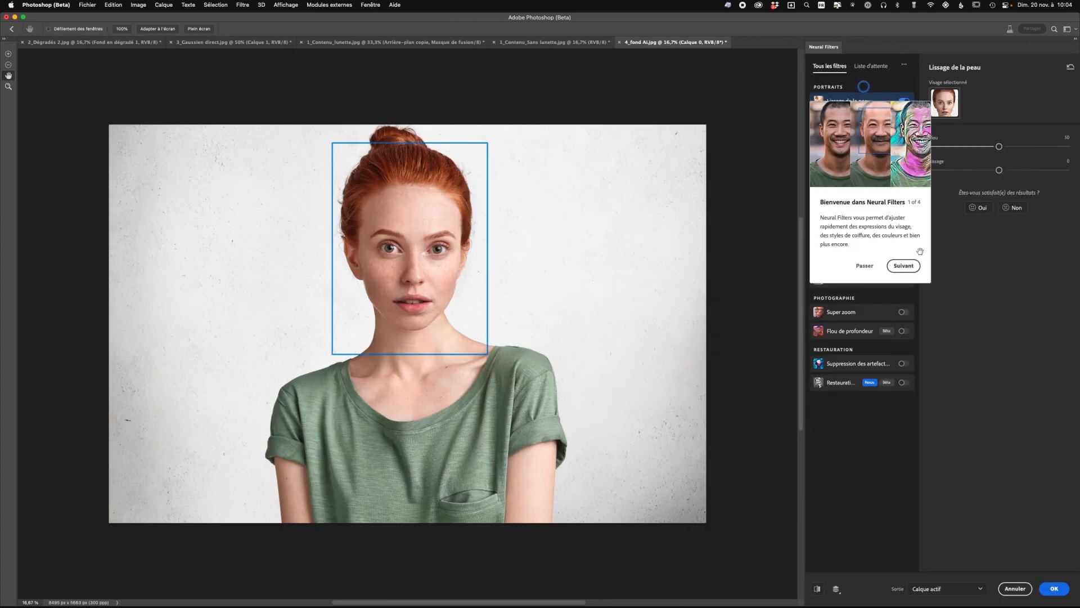
pyautogui.click(864, 266)
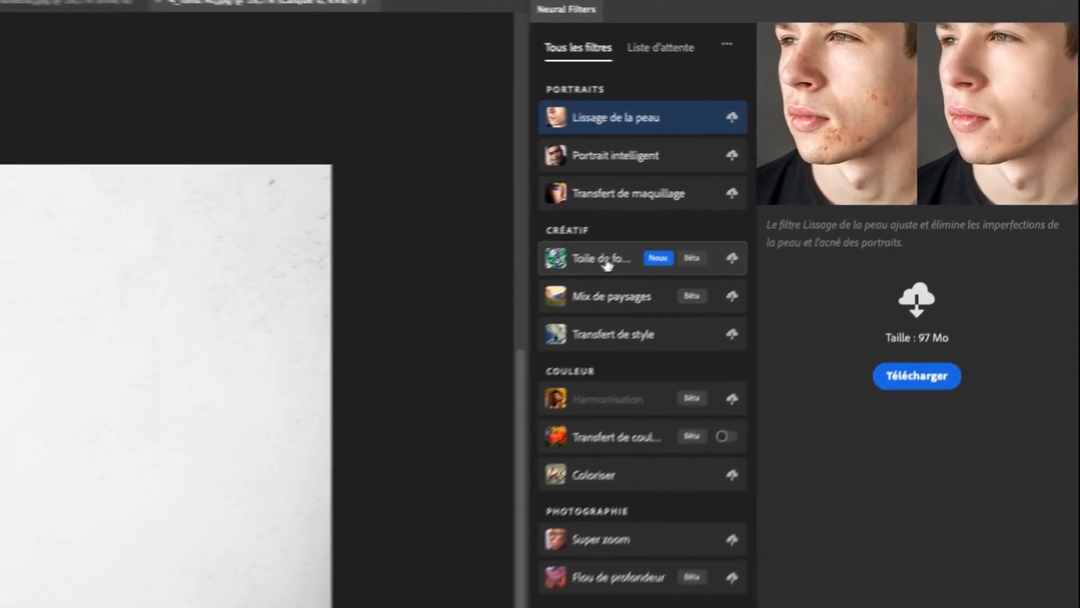
# Choose the Toile de fond Créateur beta filter among the creative filters and download it
pyautogui.moveTo(607, 263)
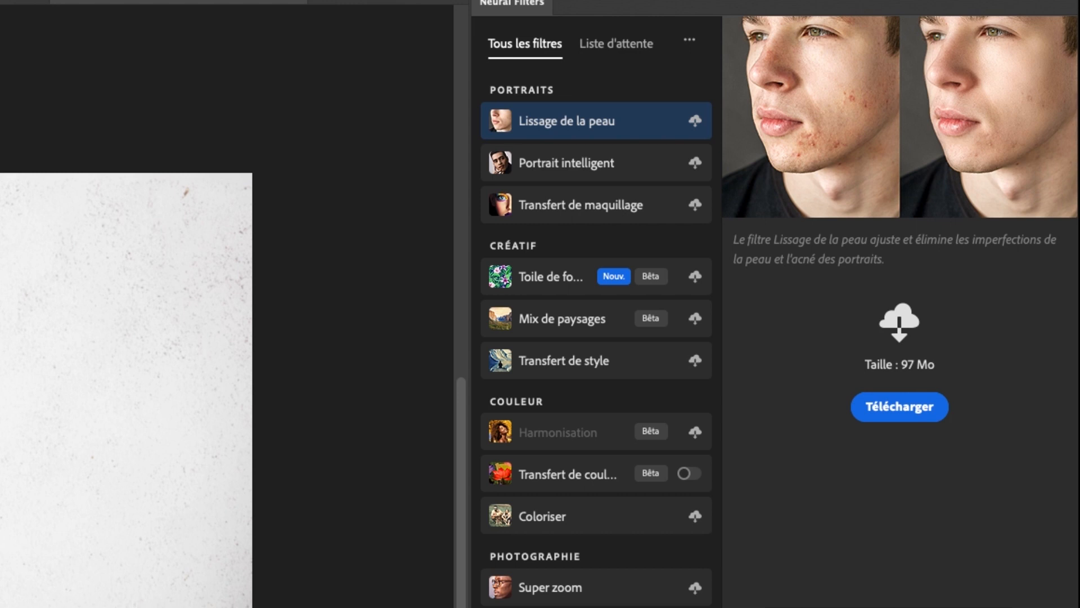
pyautogui.click(549, 277)
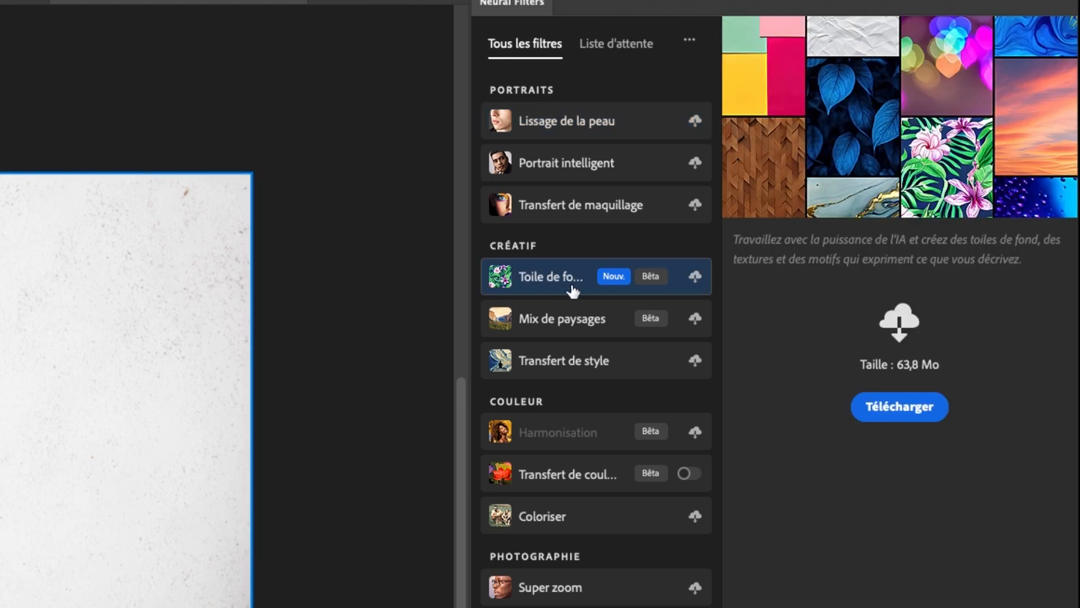
pyautogui.click(897, 408)
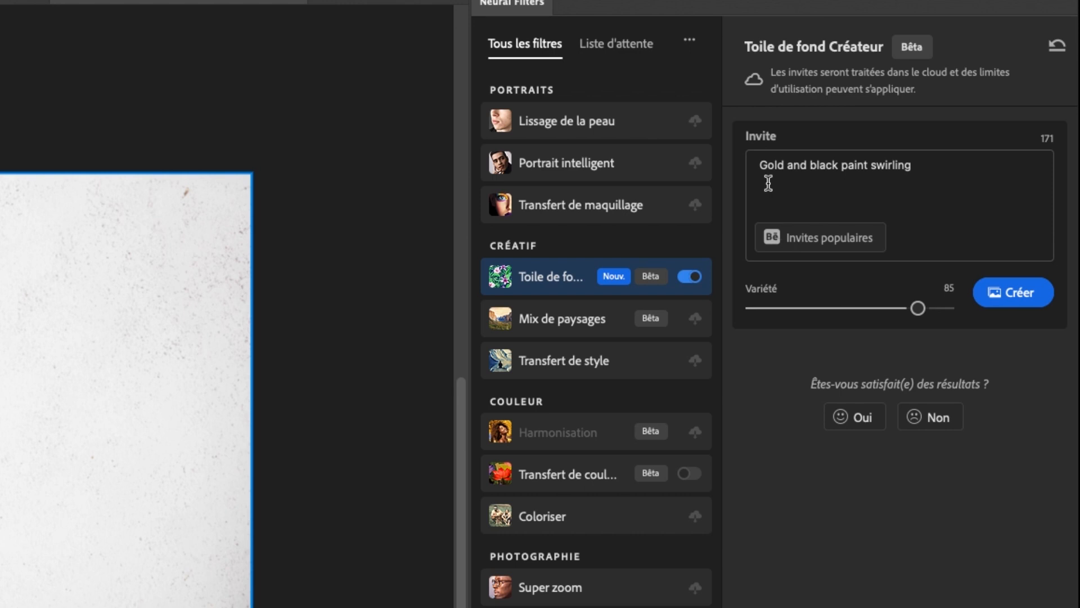
# Replace the prompt with "big storm with heavy rain, lightning and dark sky" and generate the backdrop previews
pyautogui.moveTo(925, 164); pyautogui.dragTo(757, 162)
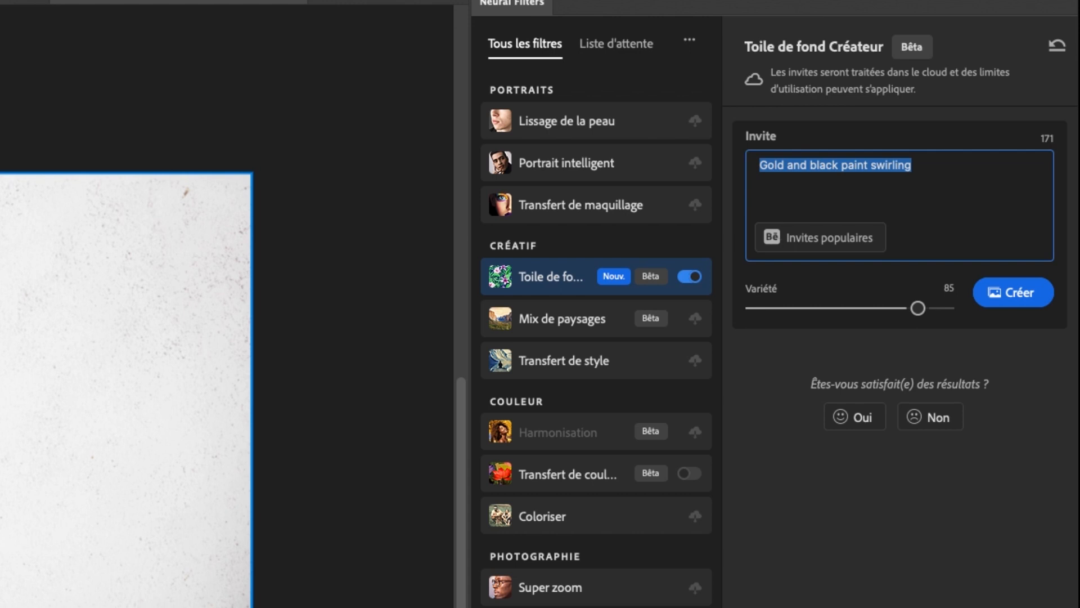
pyautogui.write('big st')
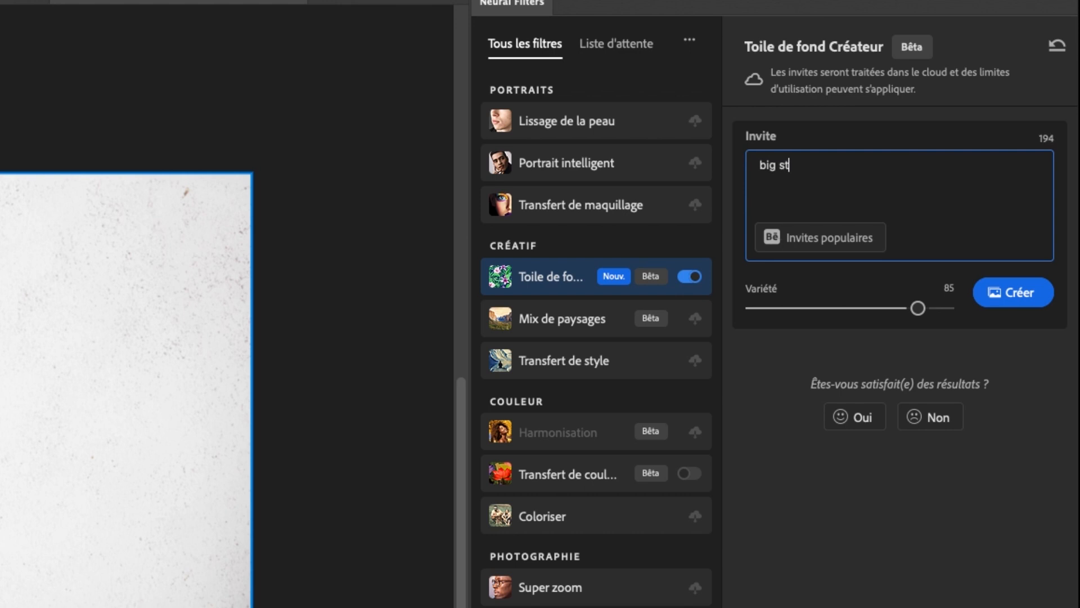
pyautogui.write('orm with heavy rain, light')
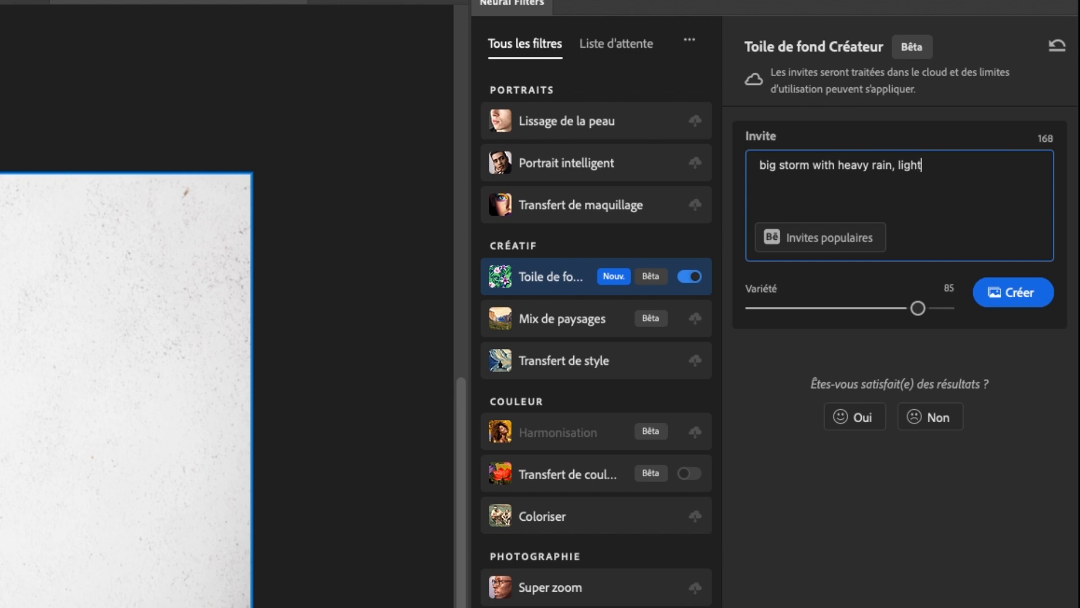
pyautogui.write('ning and dark s')
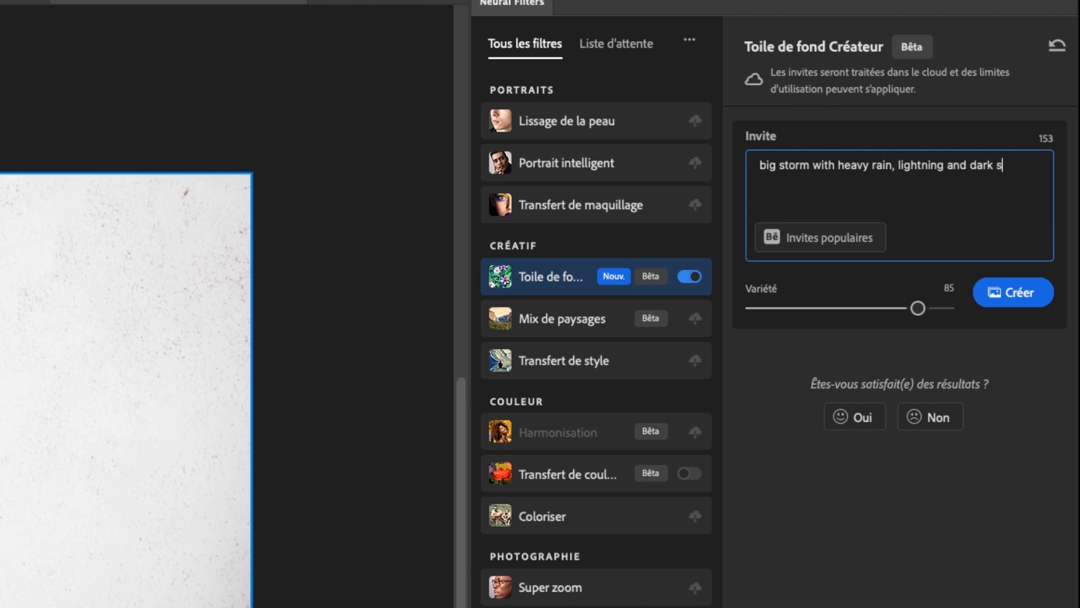
pyautogui.write('ky')
pyautogui.click(1026, 292)
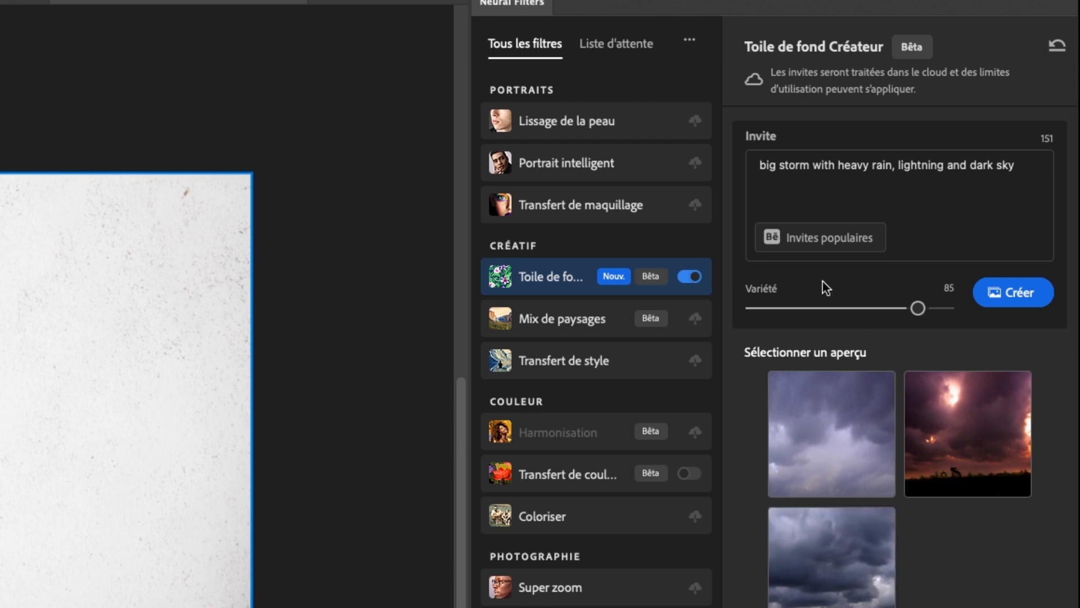
# Browse the popular backdrop prompts on Behance and close the gallery without choosing one
pyautogui.click(832, 241)
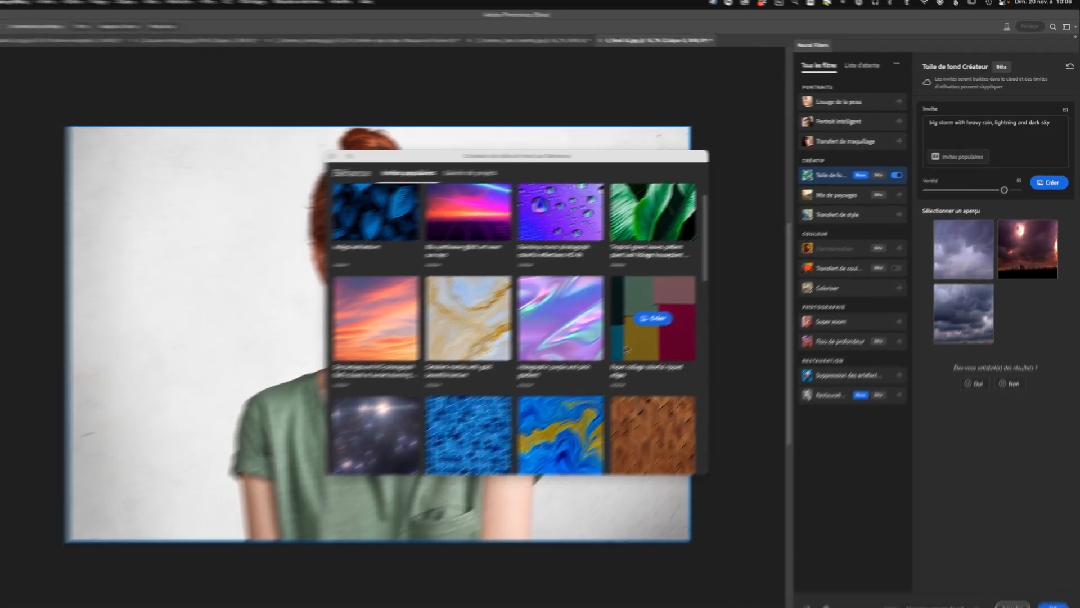
pyautogui.scroll(-3, 626, 350)
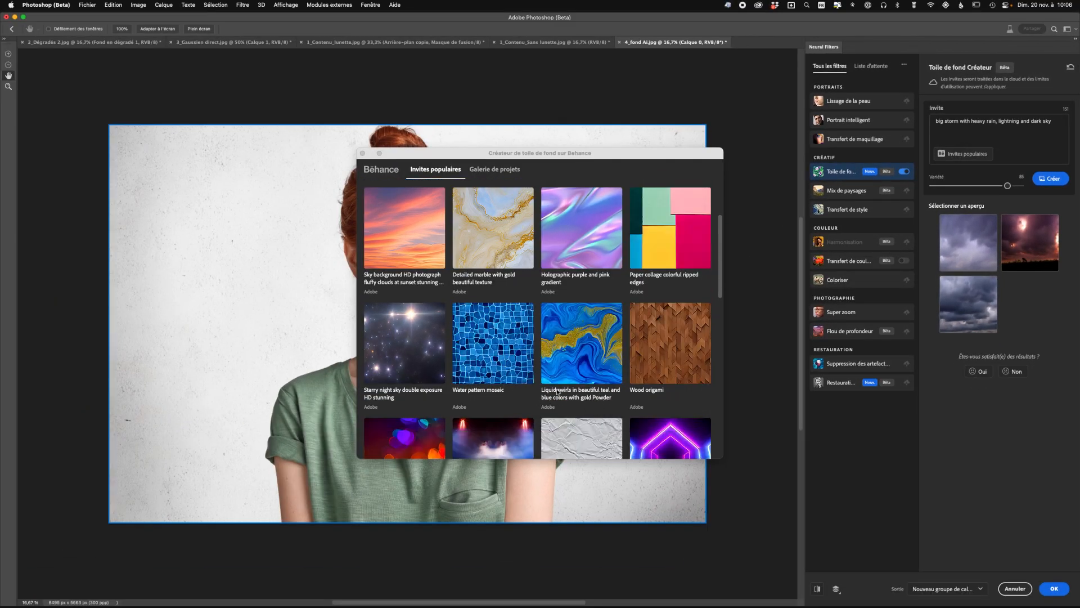
pyautogui.scroll(-2, 540, 366)
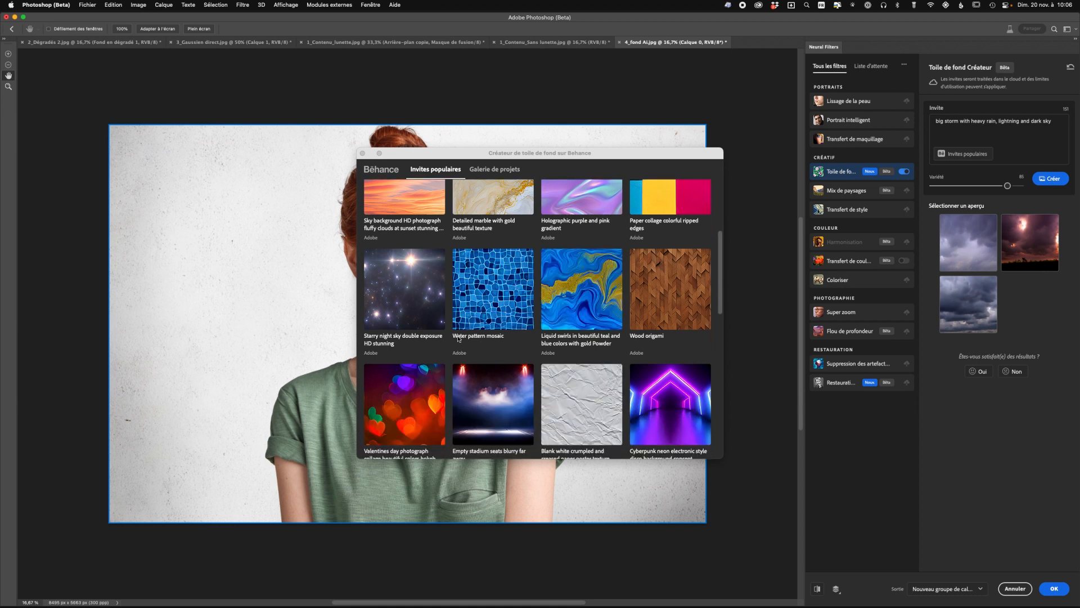
pyautogui.moveTo(580, 318)
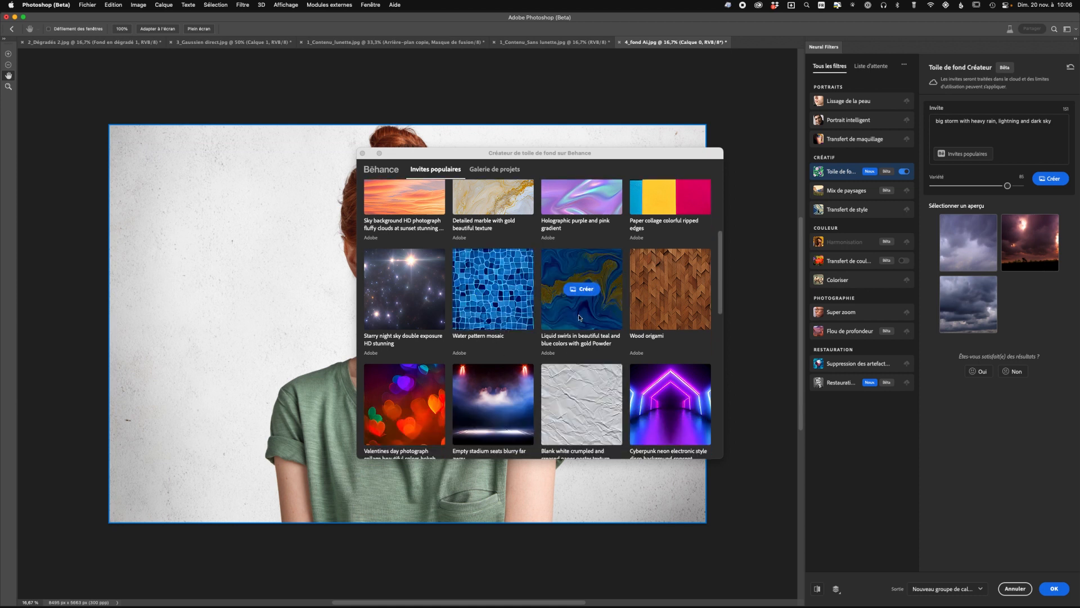
pyautogui.click(362, 153)
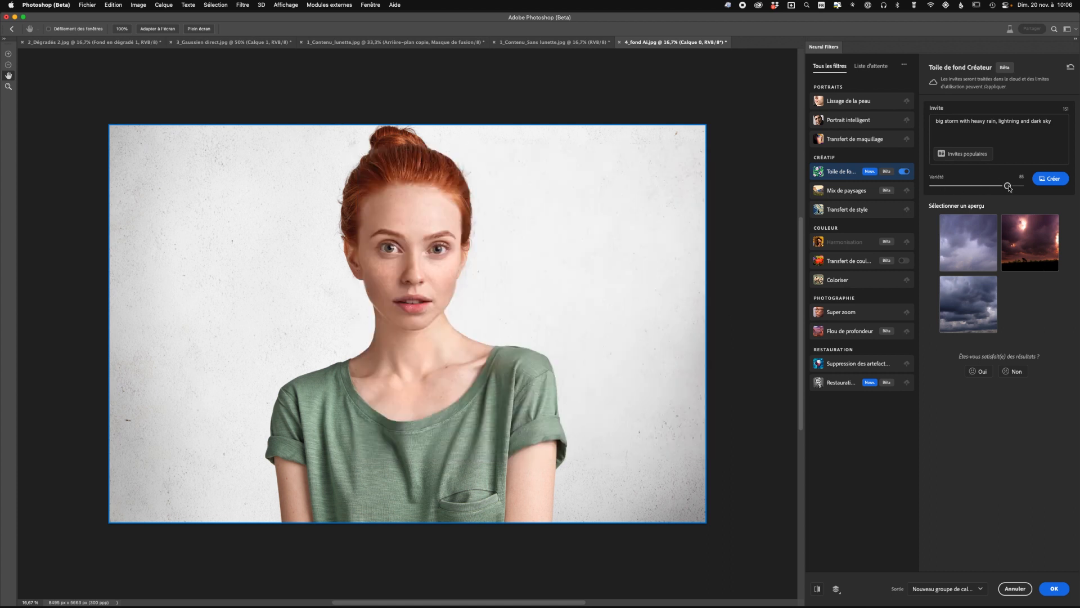
# Raise the backdrop variety to 100 and generate a new set of storm previews from the same prompt
pyautogui.moveTo(1007, 186); pyautogui.dragTo(1022, 186)
pyautogui.click(1051, 179)
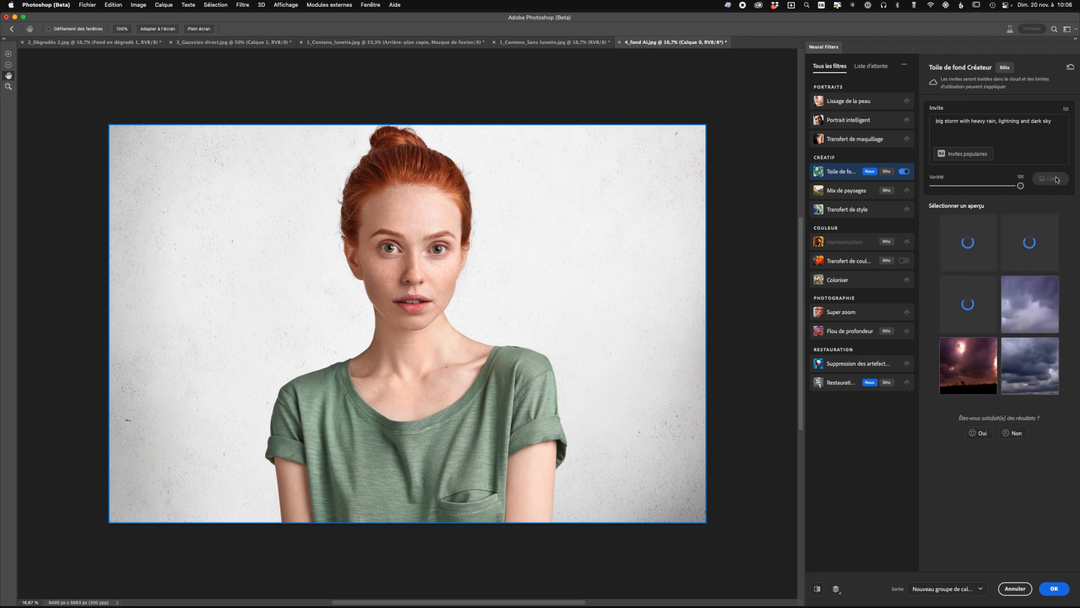
pyautogui.moveTo(1034, 243)
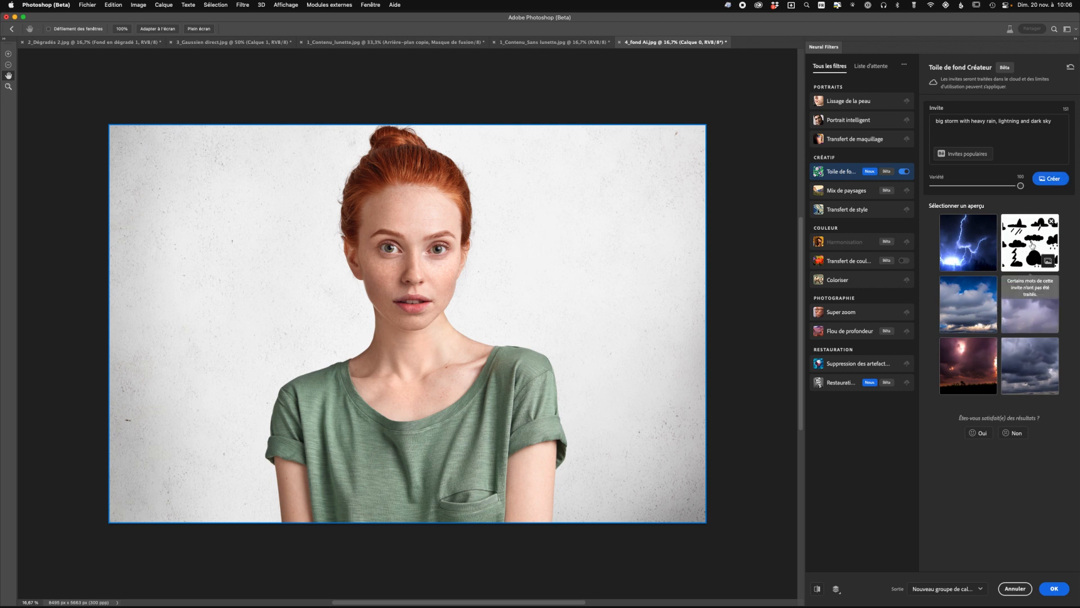
# Compare the generated previews and apply the dark red stormy sky with the glowing light as the backdrop
pyautogui.moveTo(980, 234)
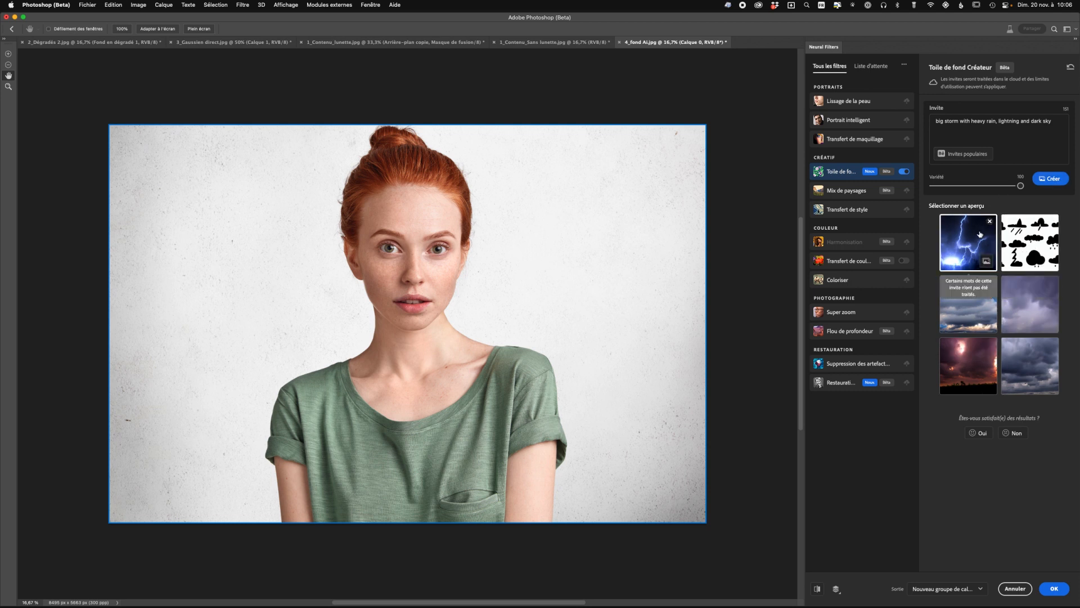
pyautogui.moveTo(1010, 303)
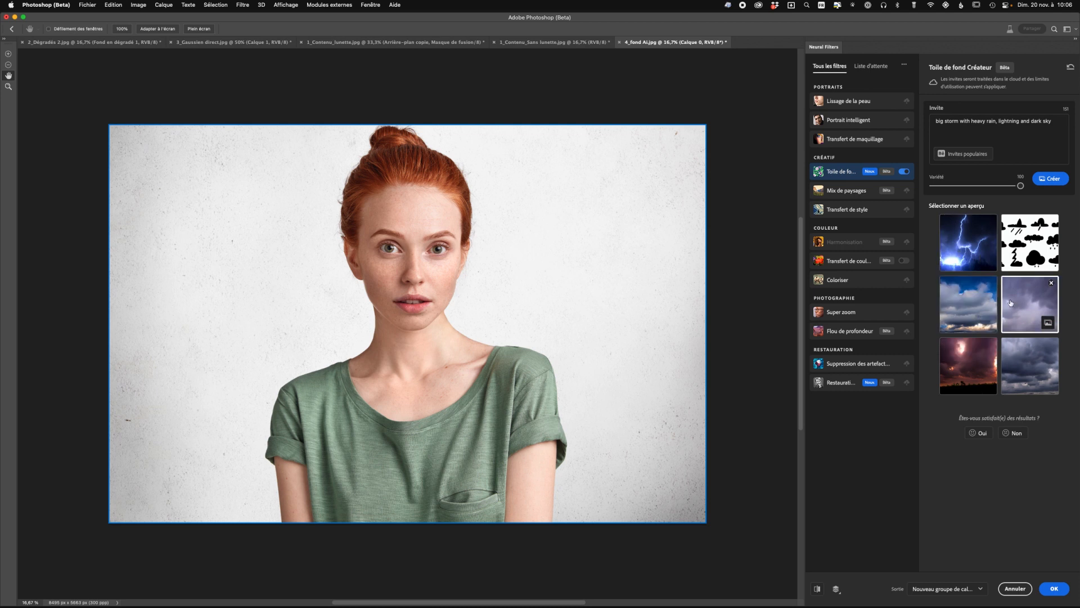
pyautogui.moveTo(1025, 369)
pyautogui.moveTo(968, 365)
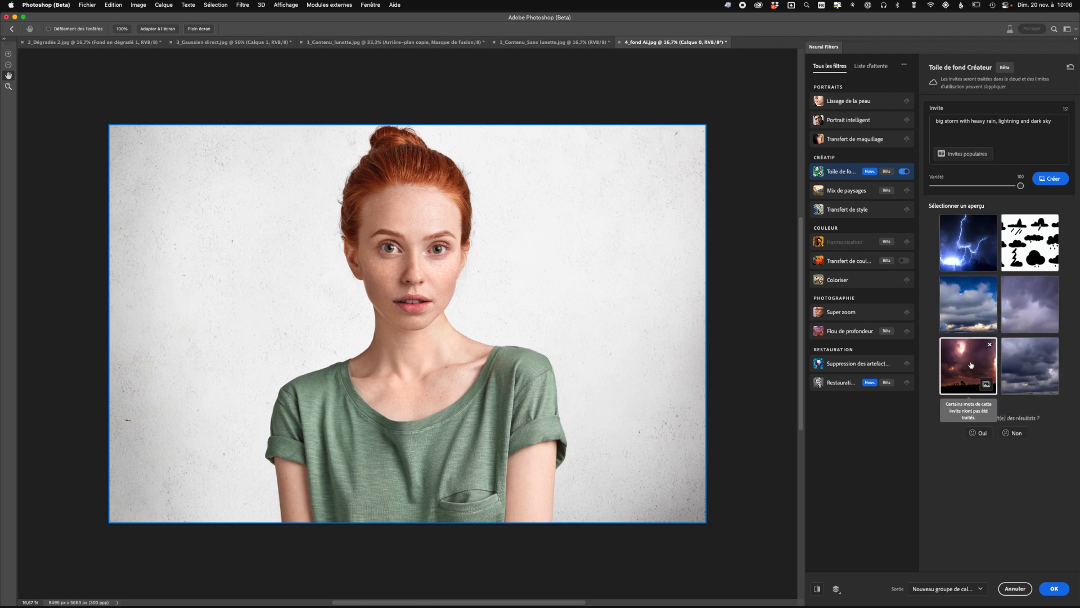
pyautogui.click(970, 366)
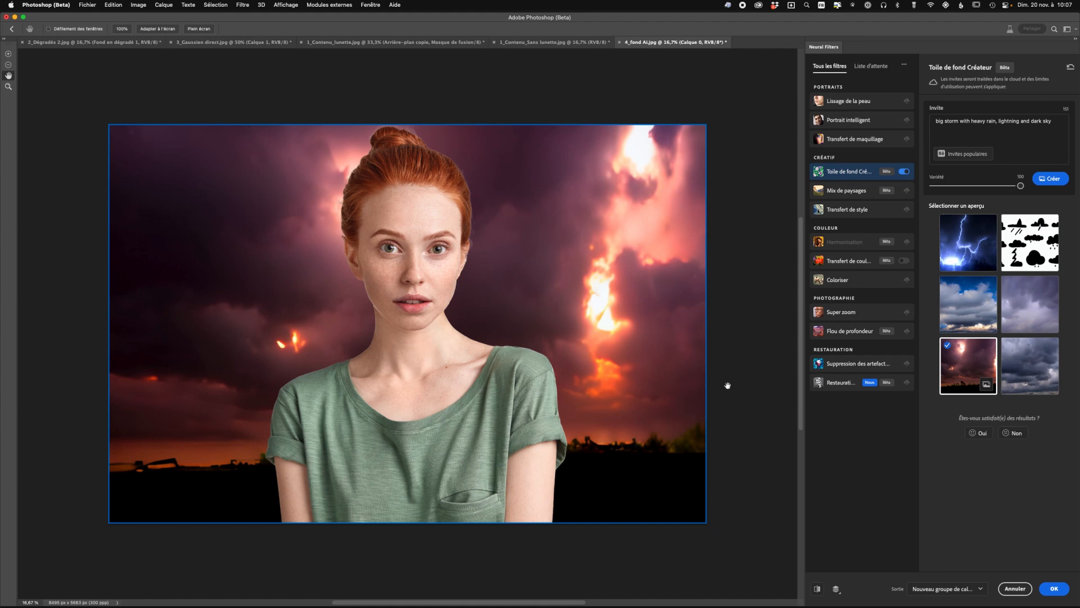
# Download the Harmonisation filter and harmonise the cut-out woman with the generated storm backdrop layer as reference, output to a new layer
pyautogui.click(848, 244)
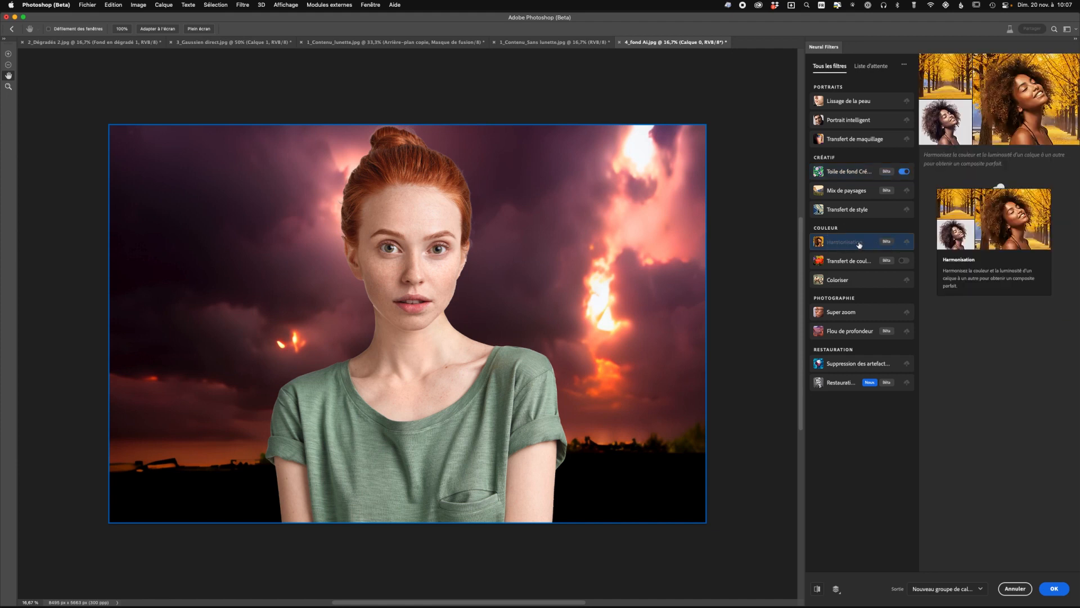
pyautogui.click(907, 243)
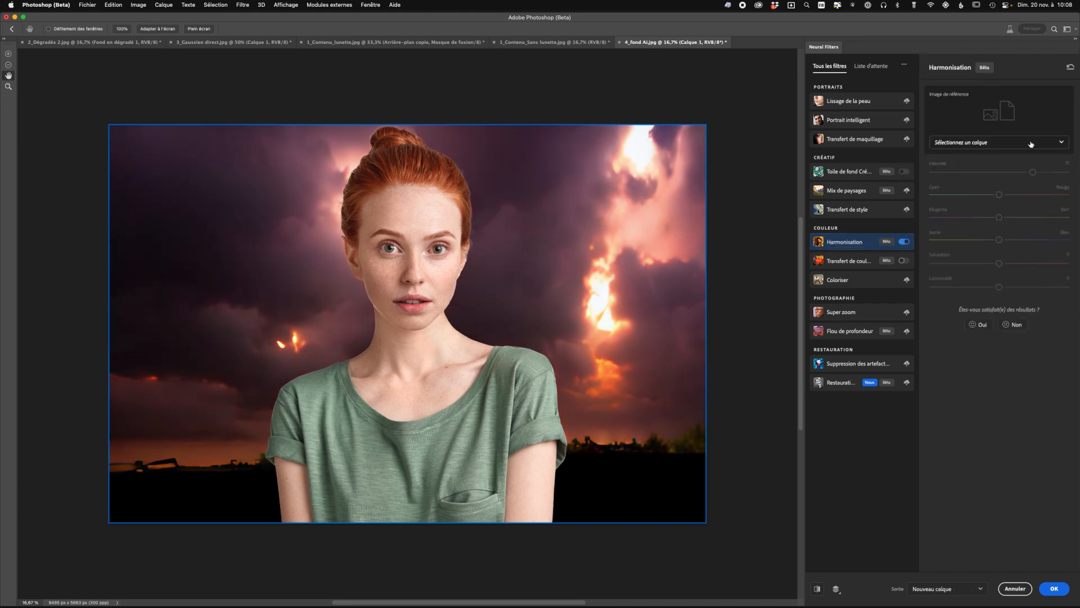
pyautogui.click(1028, 142)
pyautogui.click(1005, 163)
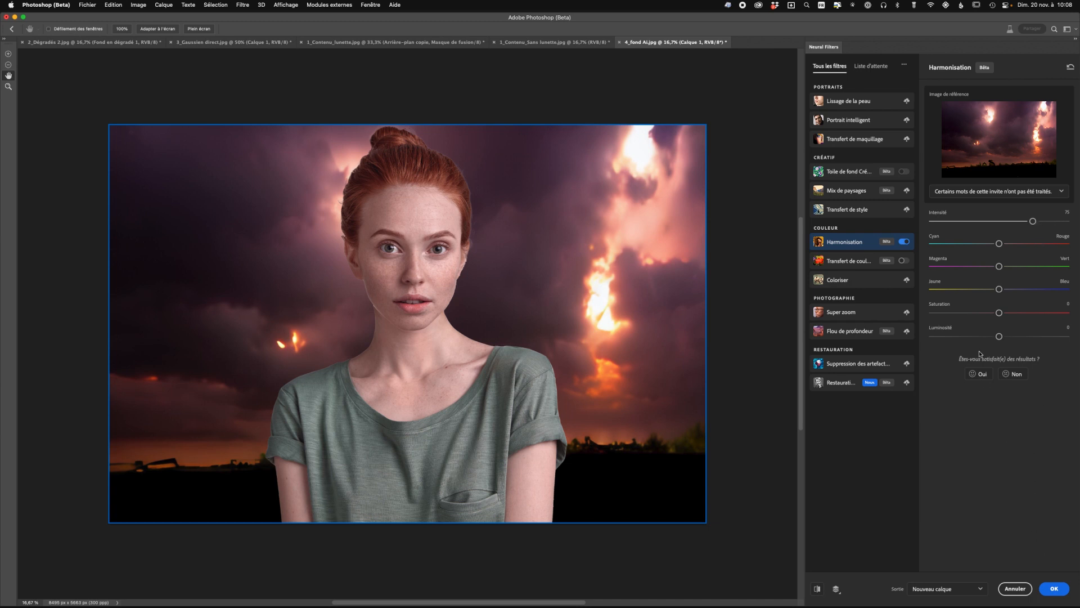
pyautogui.click(1064, 594)
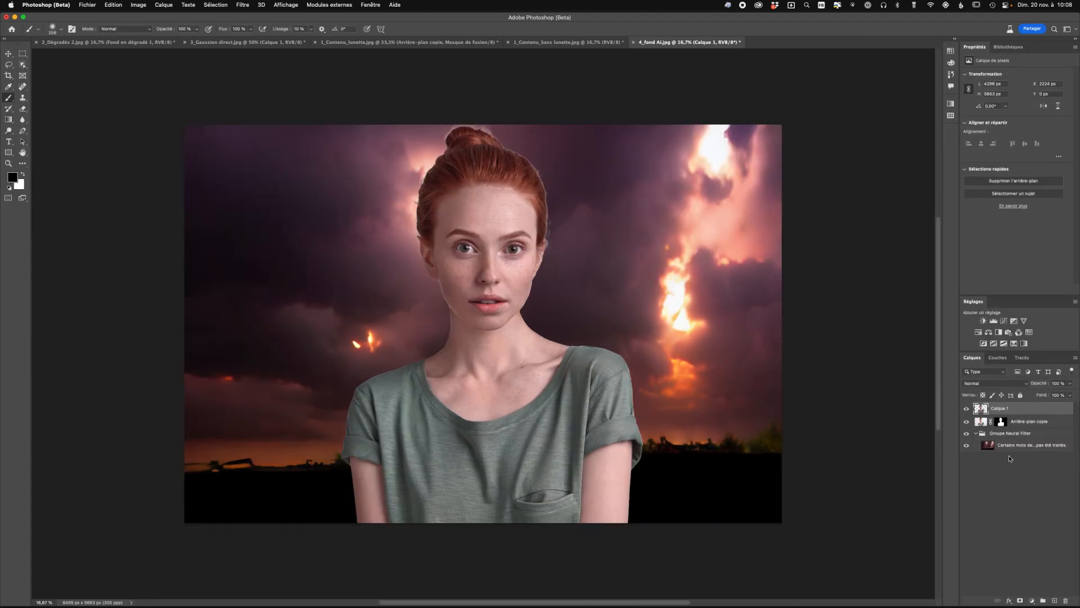
# Toggle the visibility of the harmonised layer Calque 1 several times to compare the portrait before and after
pyautogui.click(966, 409)
pyautogui.click(966, 410)
pyautogui.click(966, 409)
pyautogui.click(967, 410)
pyautogui.click(966, 410)
pyautogui.click(966, 410)
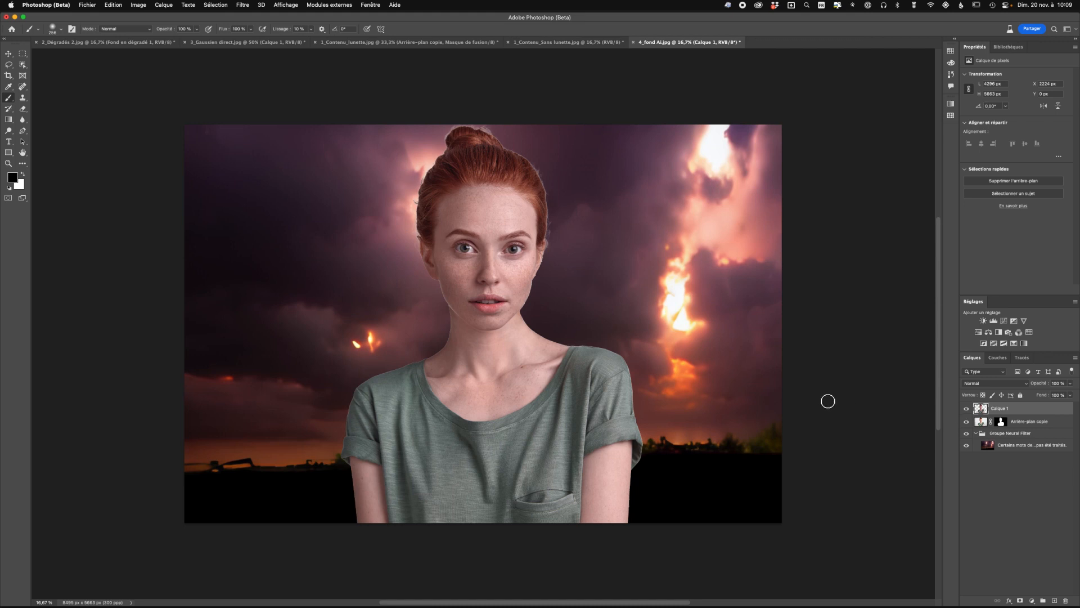